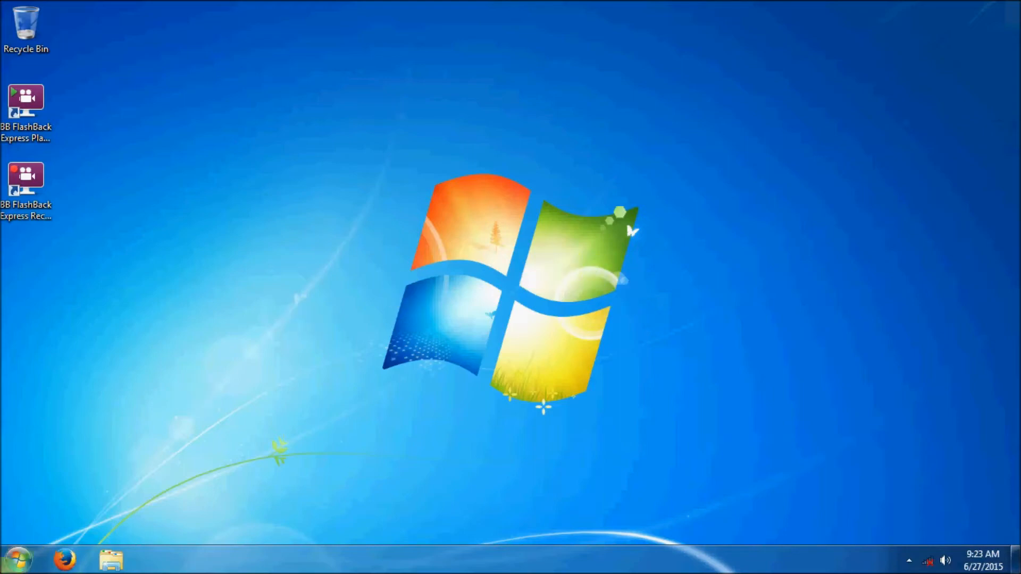
# - Open the advanced system settings from the Control Panel's System page
pyautogui.click(12, 567)
pyautogui.click(244, 343)
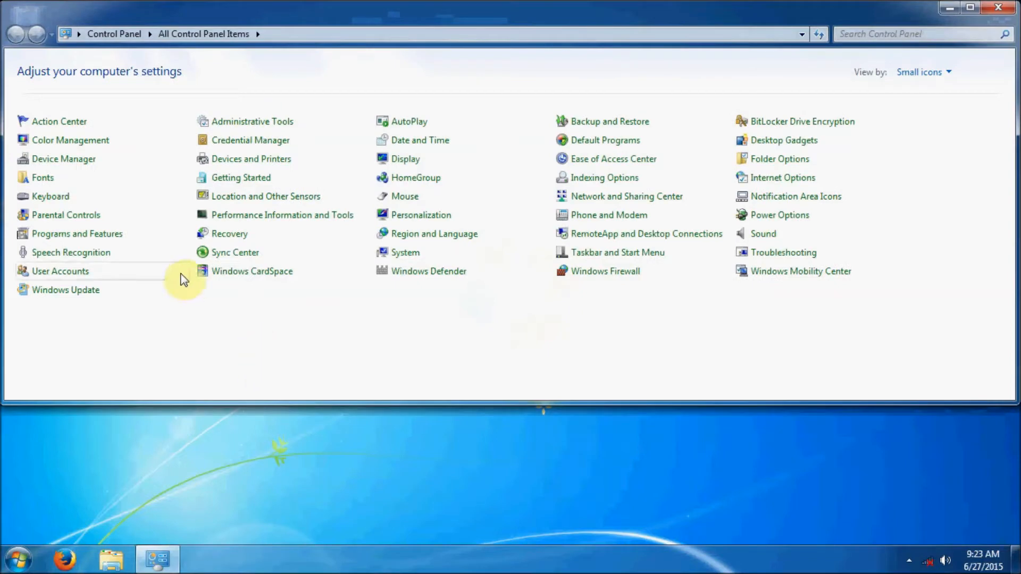
pyautogui.click(384, 254)
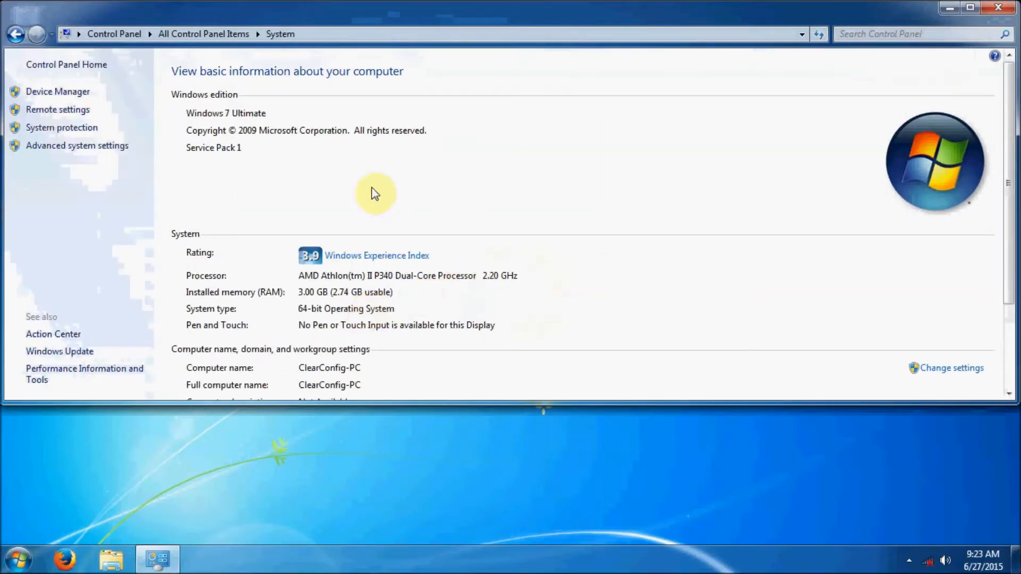
pyautogui.click(109, 145)
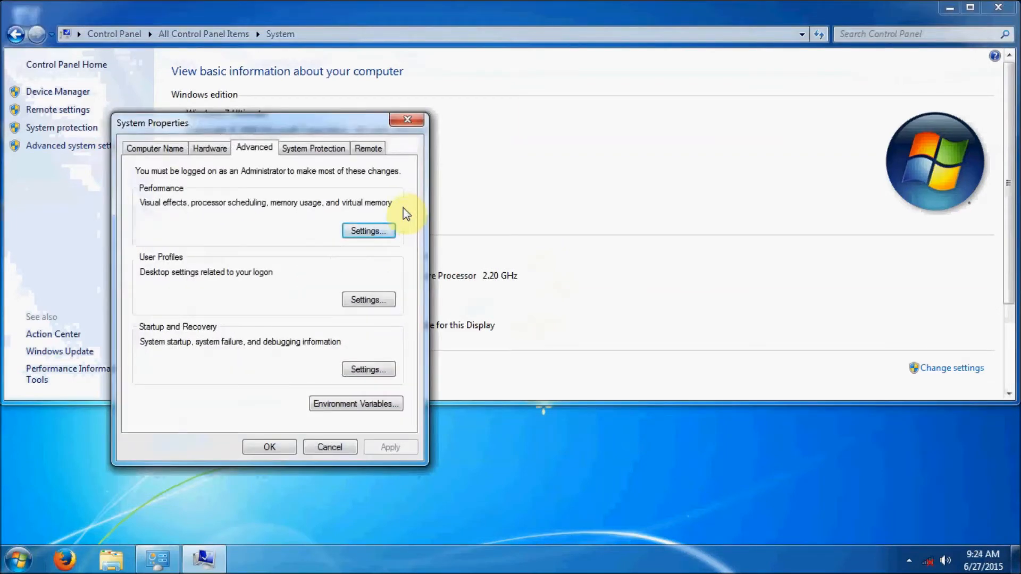
# - Review the computer name and workgroup settings in System Properties, leaving the rename dialog without changes
pyautogui.click(176, 151)
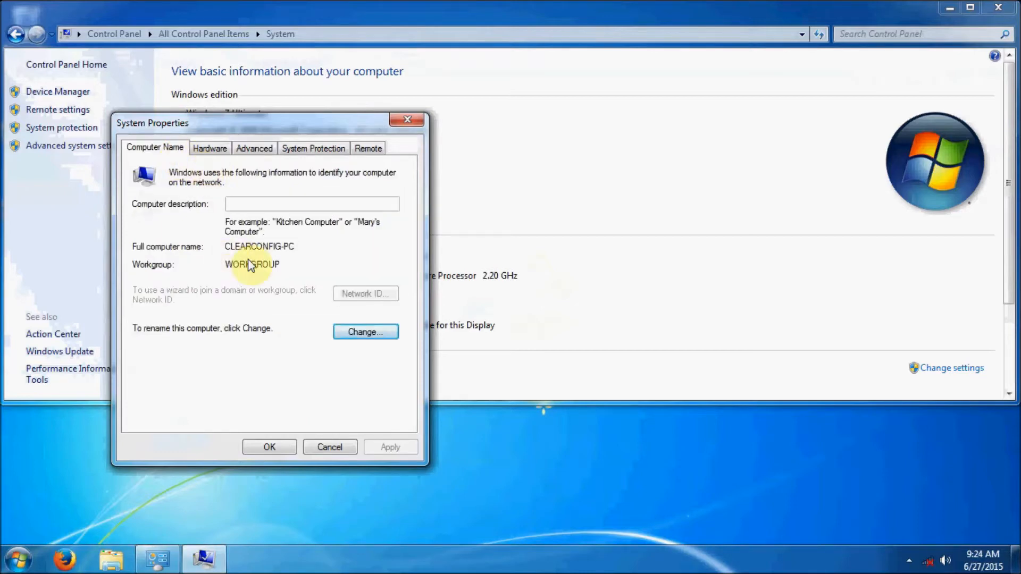
pyautogui.click(379, 332)
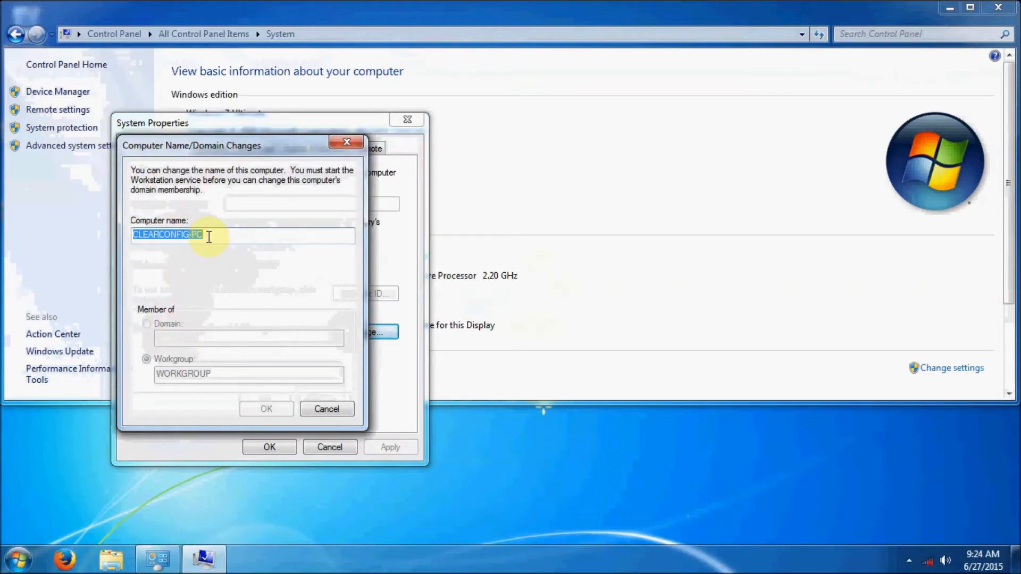
pyautogui.click(320, 409)
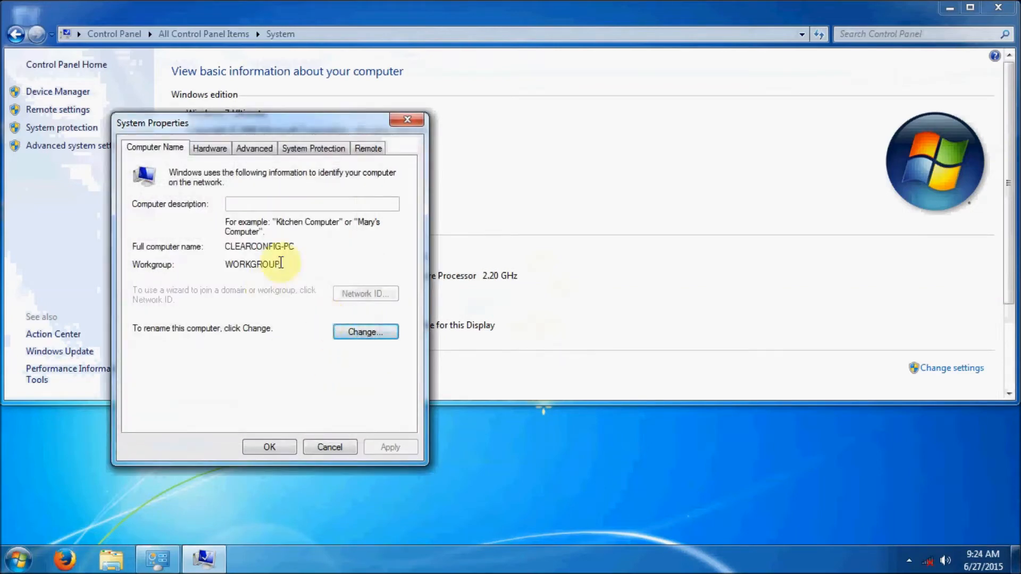
# - Turn on Data Execution Prevention for all programs and services except those selected, and apply the performance options
pyautogui.click(223, 150)
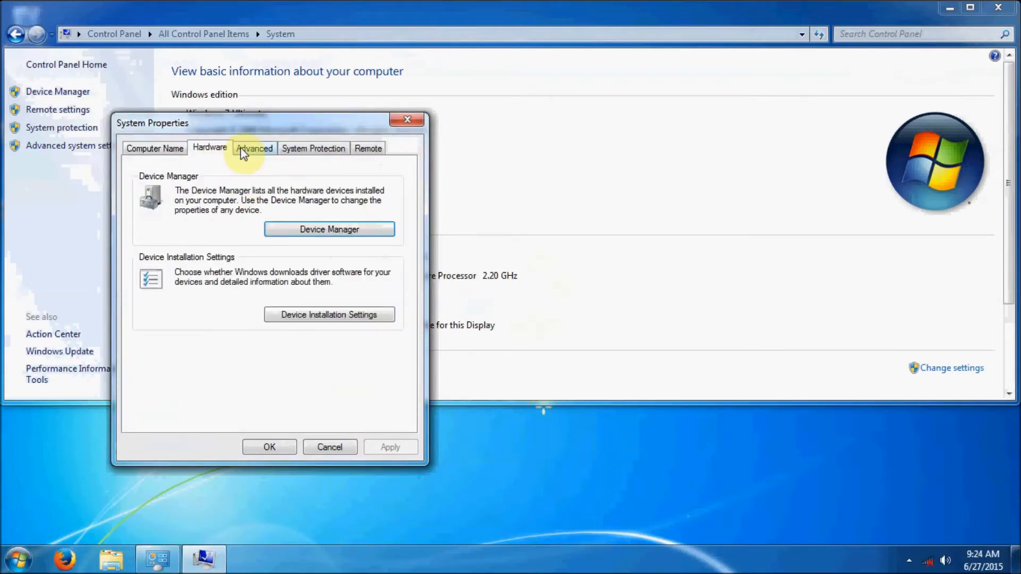
pyautogui.click(256, 150)
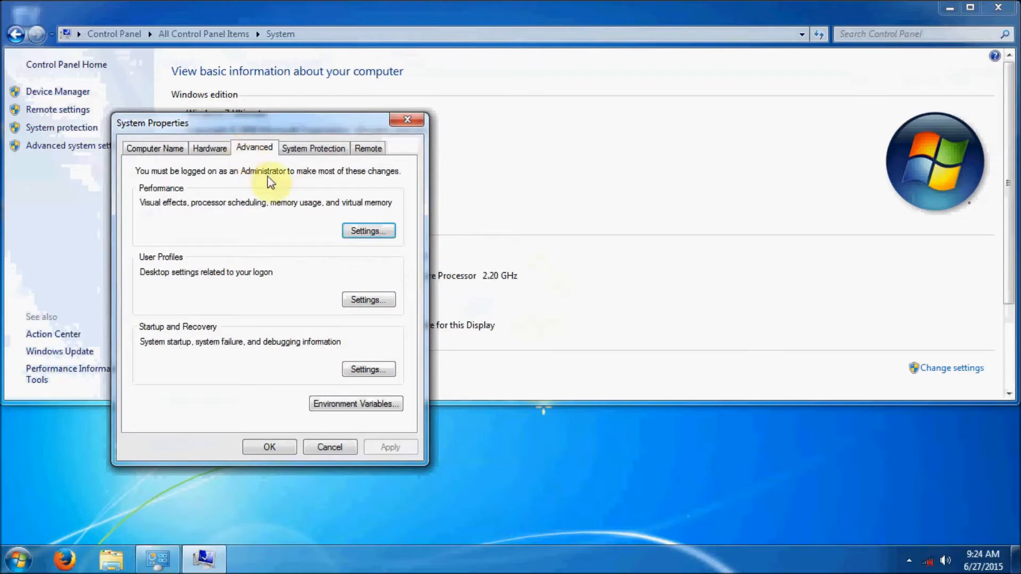
pyautogui.click(367, 230)
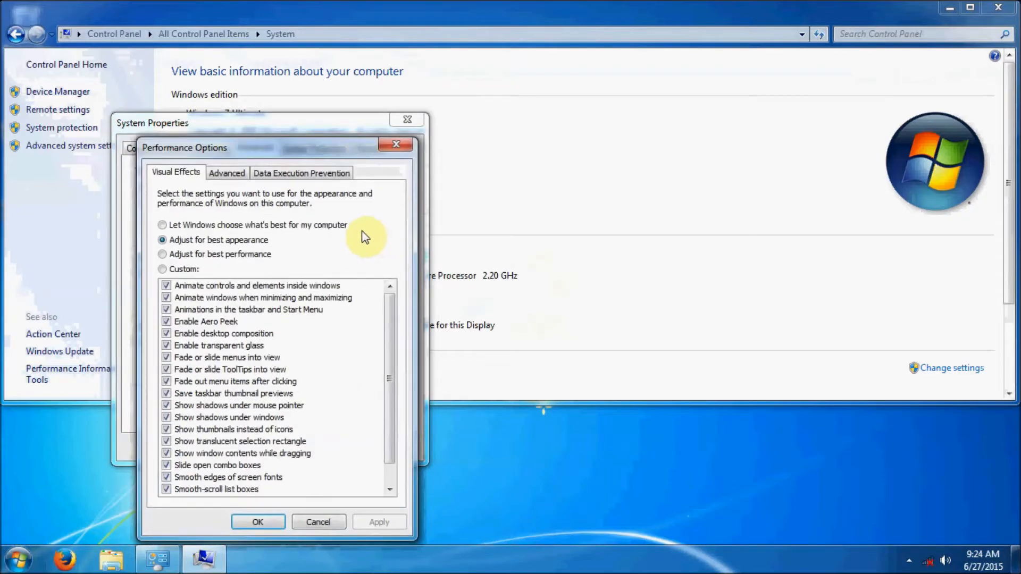
pyautogui.click(306, 176)
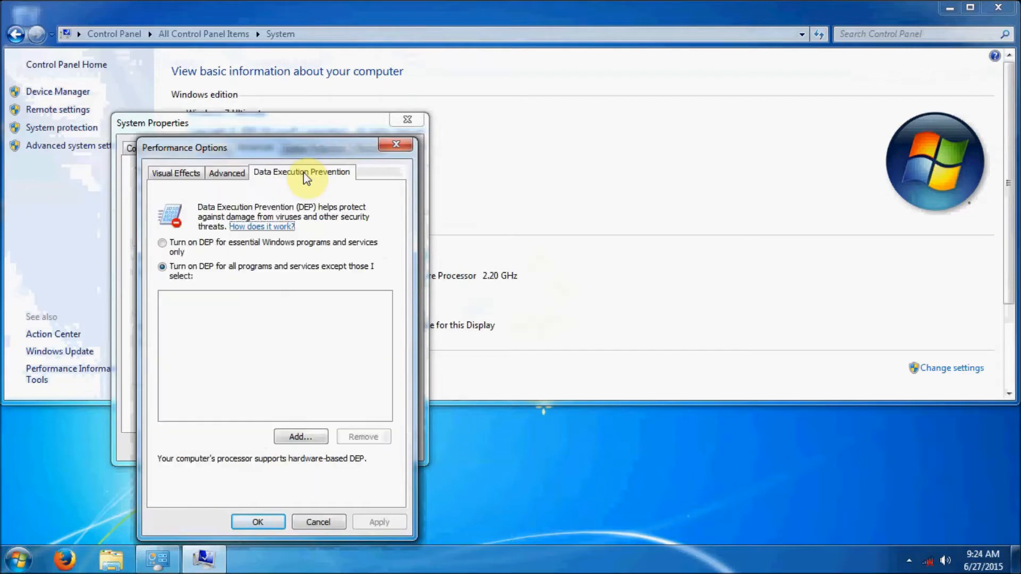
pyautogui.click(185, 269)
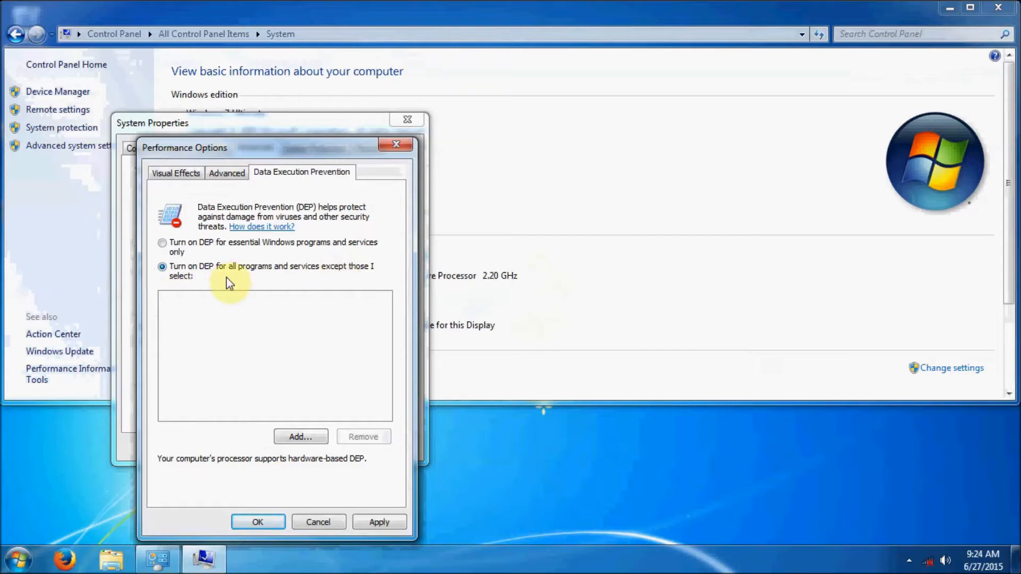
pyautogui.click(387, 524)
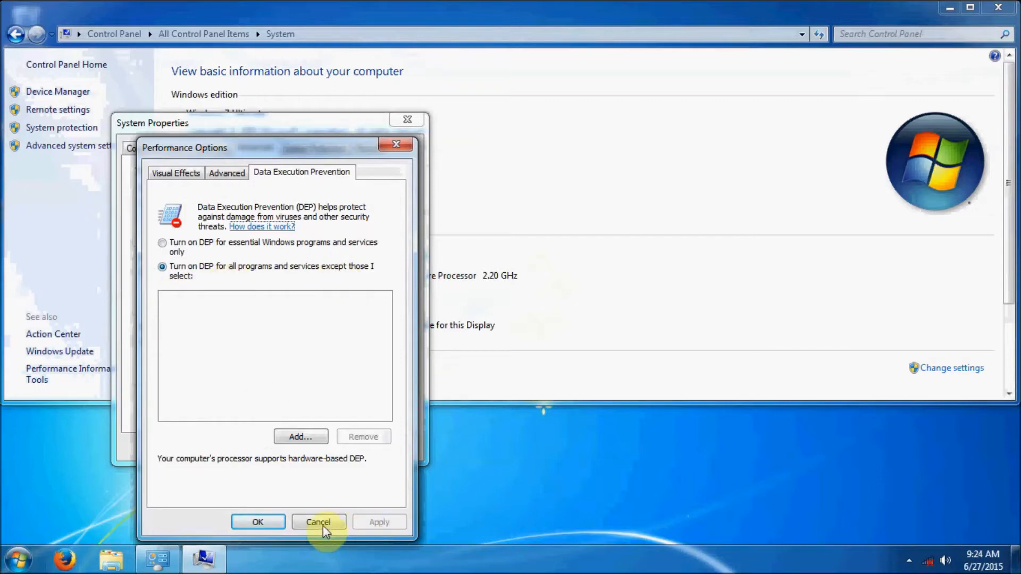
pyautogui.click(261, 520)
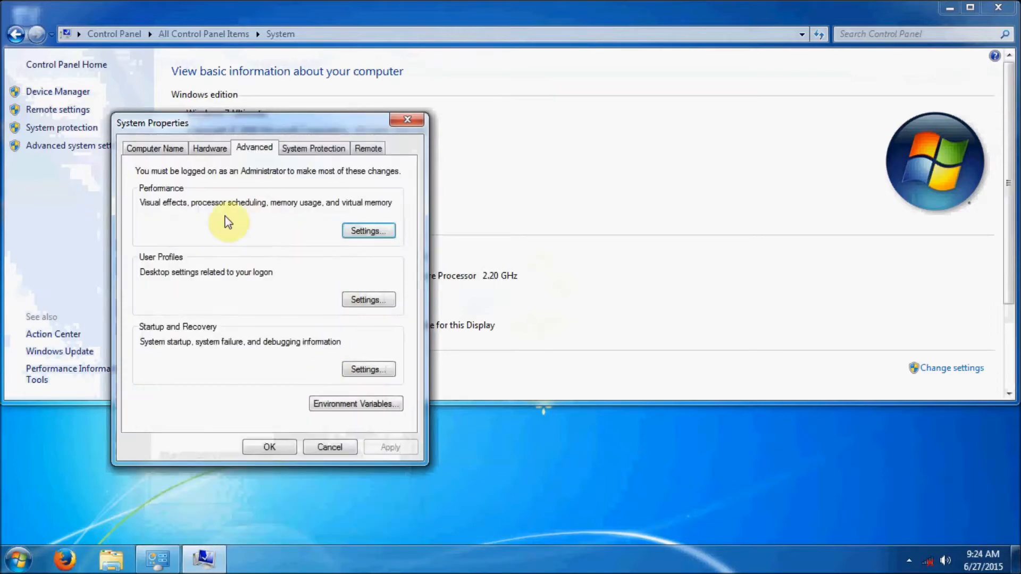
# - Review the Startup and Recovery settings and the Remote connection settings, and close System Properties
pyautogui.click(369, 370)
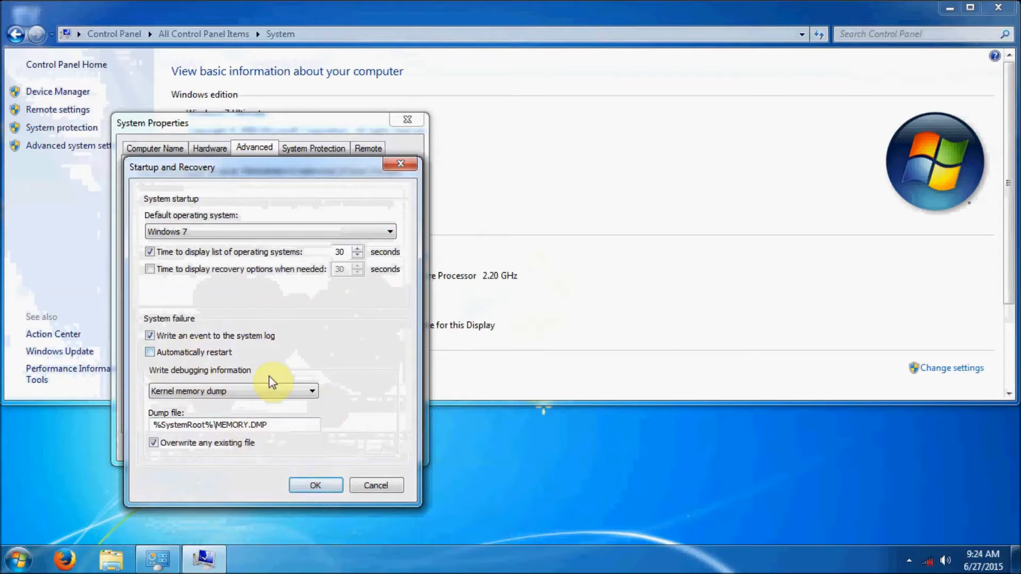
pyautogui.click(315, 486)
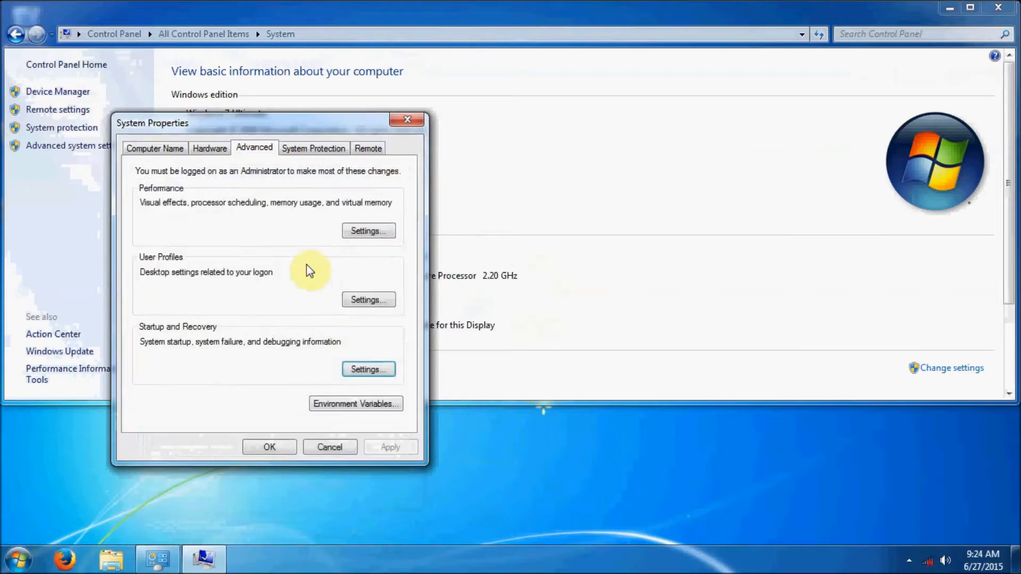
pyautogui.click(369, 149)
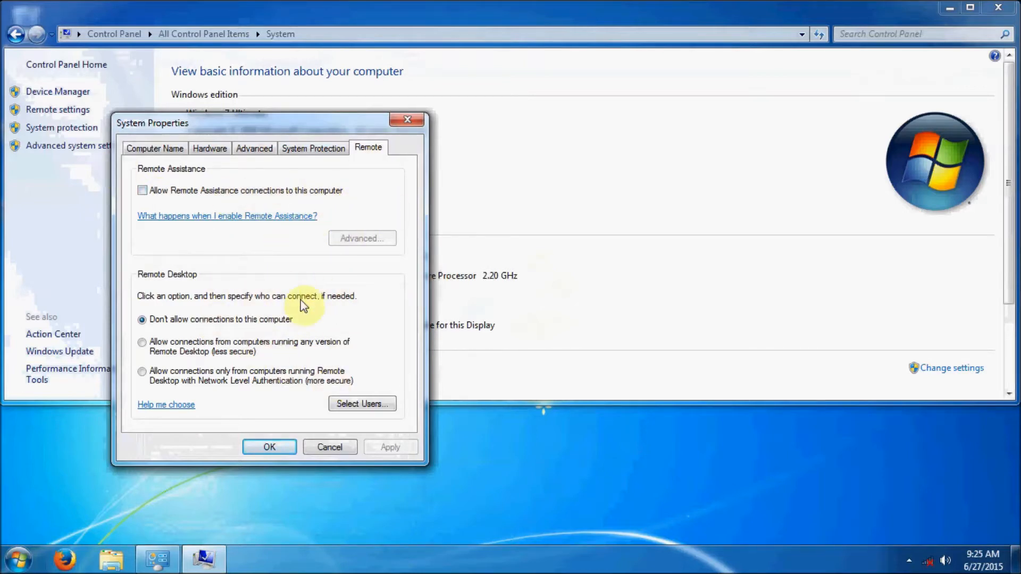
pyautogui.click(279, 447)
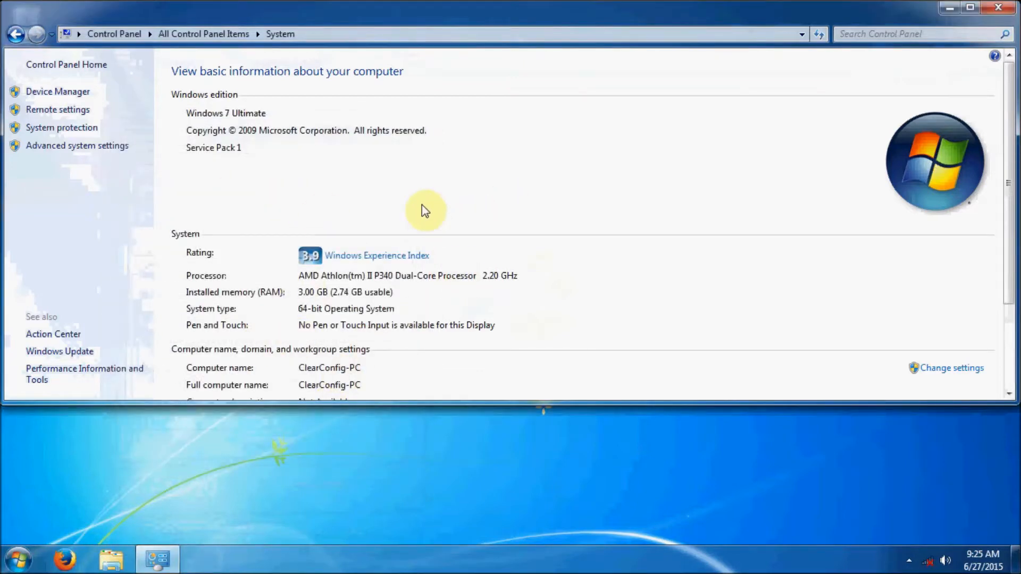
# - Return to the main Control Panel page and show all its items as small icons
pyautogui.click(128, 34)
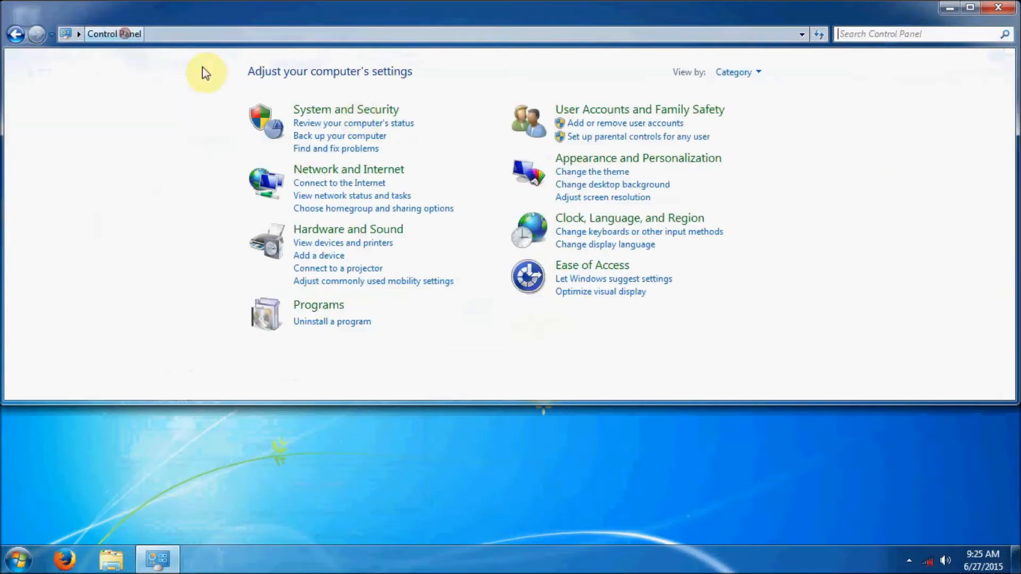
pyautogui.click(726, 72)
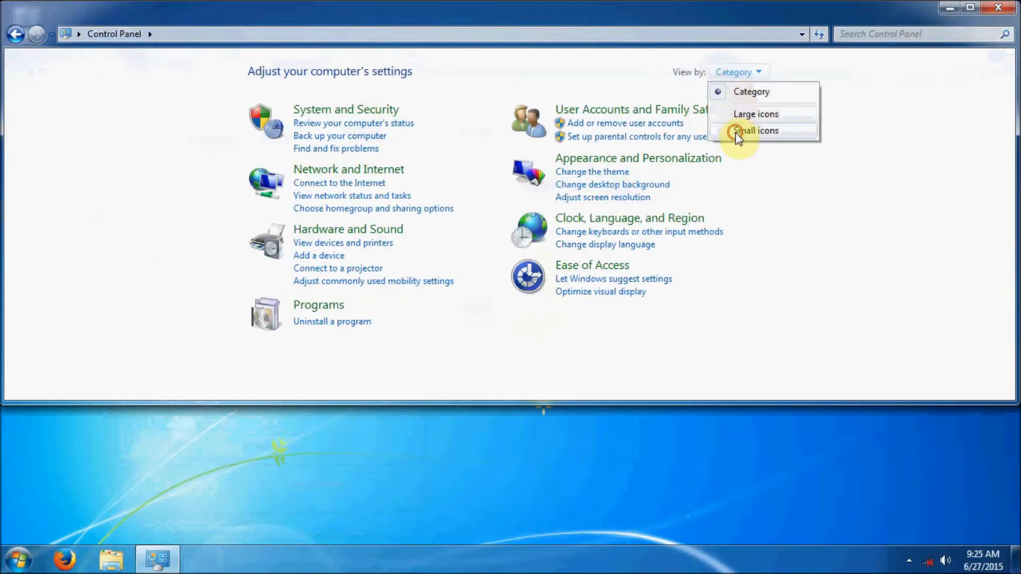
pyautogui.click(736, 132)
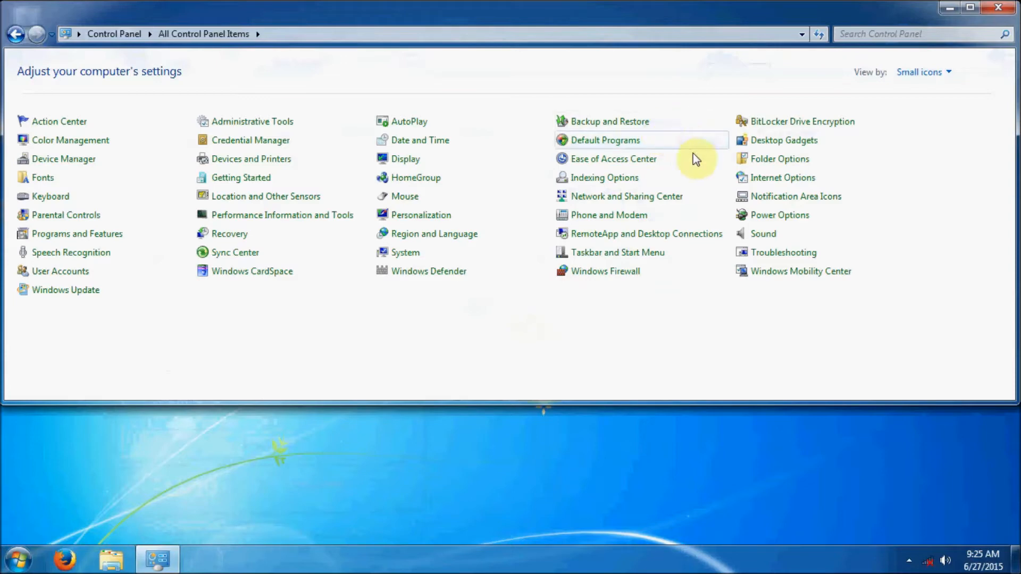
# - Open Event Viewer from the Administrative Tools, maximize its window and widen the console tree
pyautogui.click(304, 123)
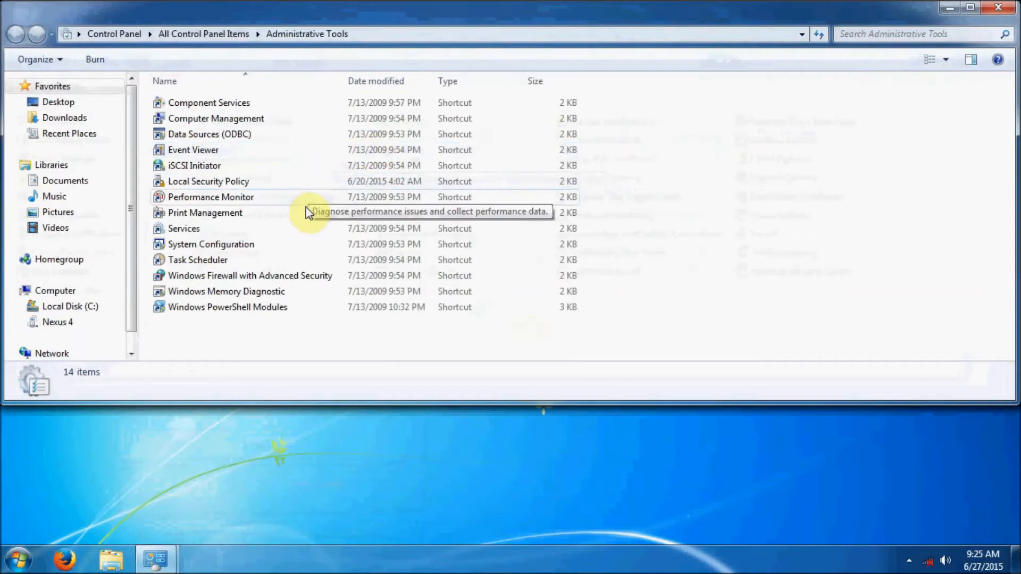
pyautogui.click(295, 151)
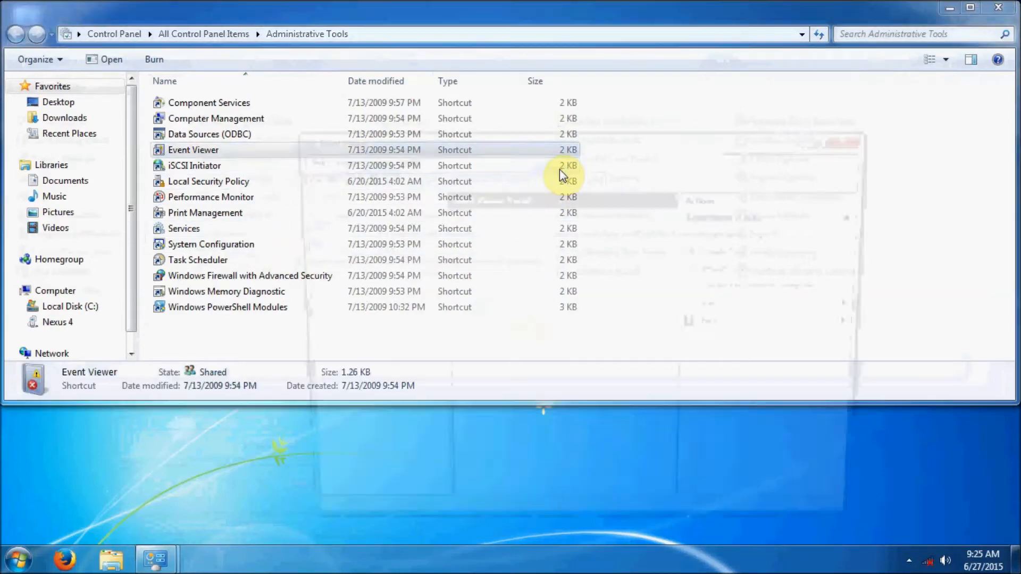
pyautogui.click(830, 140)
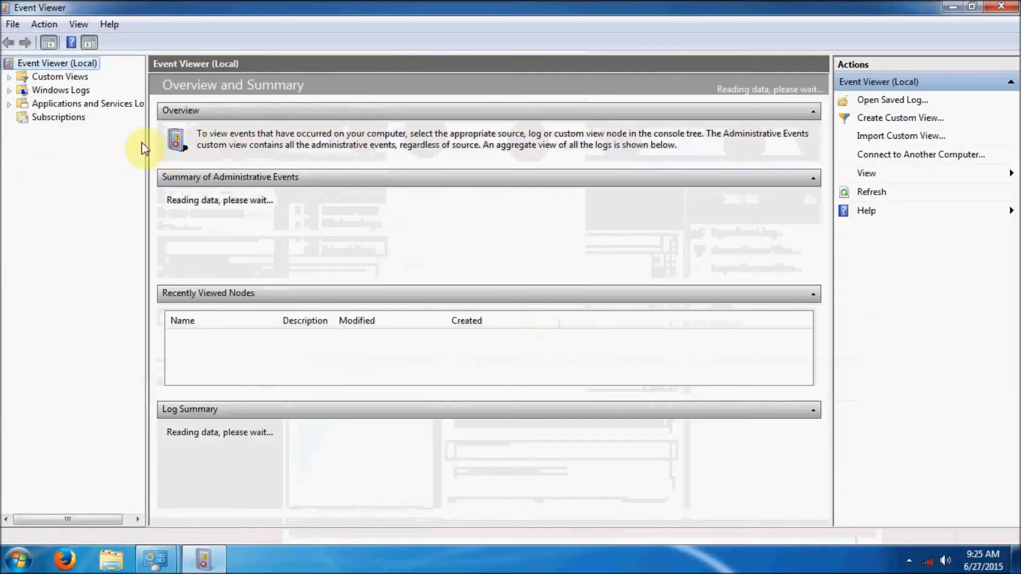
pyautogui.moveTo(146, 139); pyautogui.dragTo(171, 141)
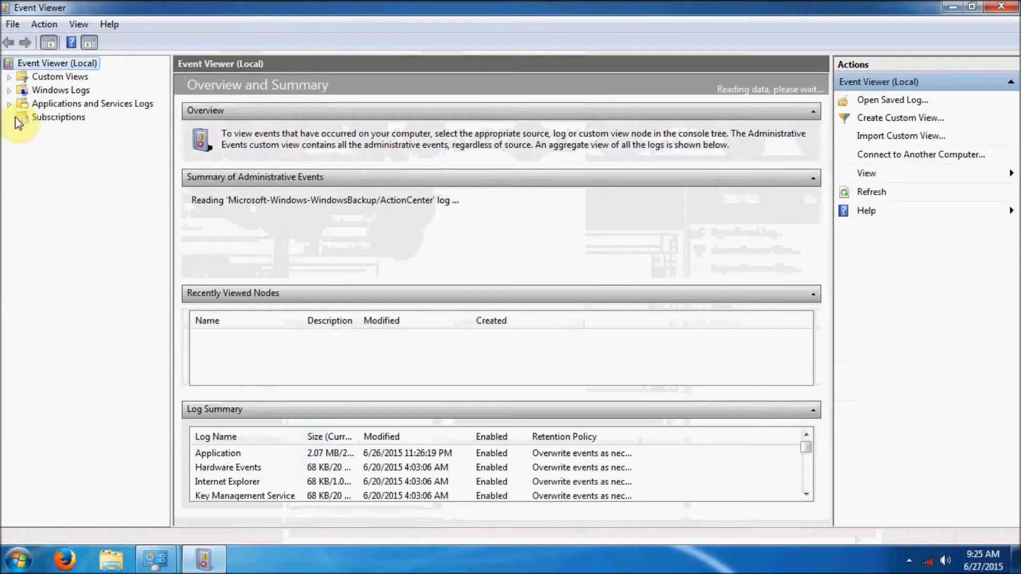
# - Examine the Application log under Windows Logs, reading several Security-SPP information events and a LogSys.Base warning
pyautogui.click(9, 91)
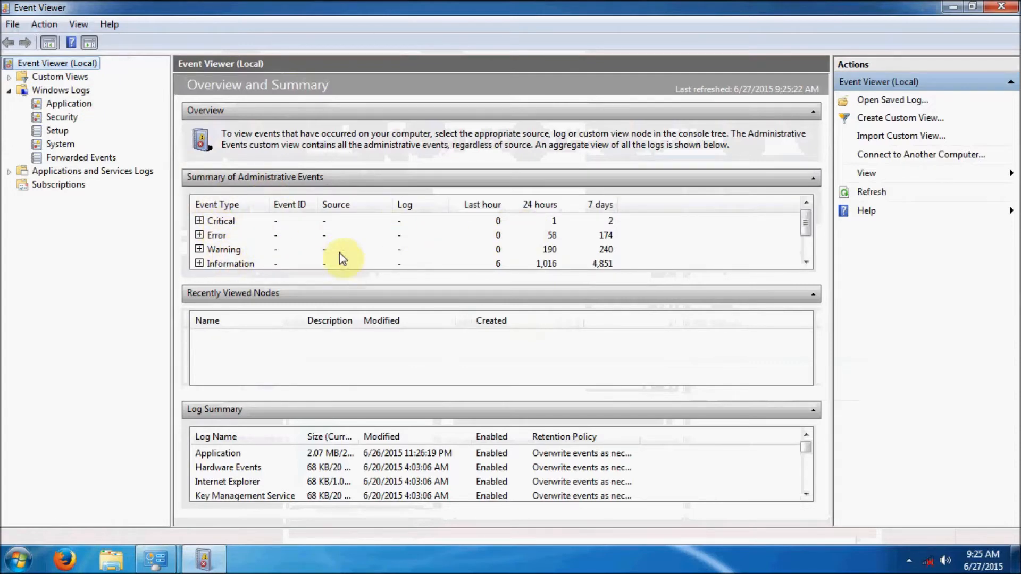
pyautogui.click(75, 106)
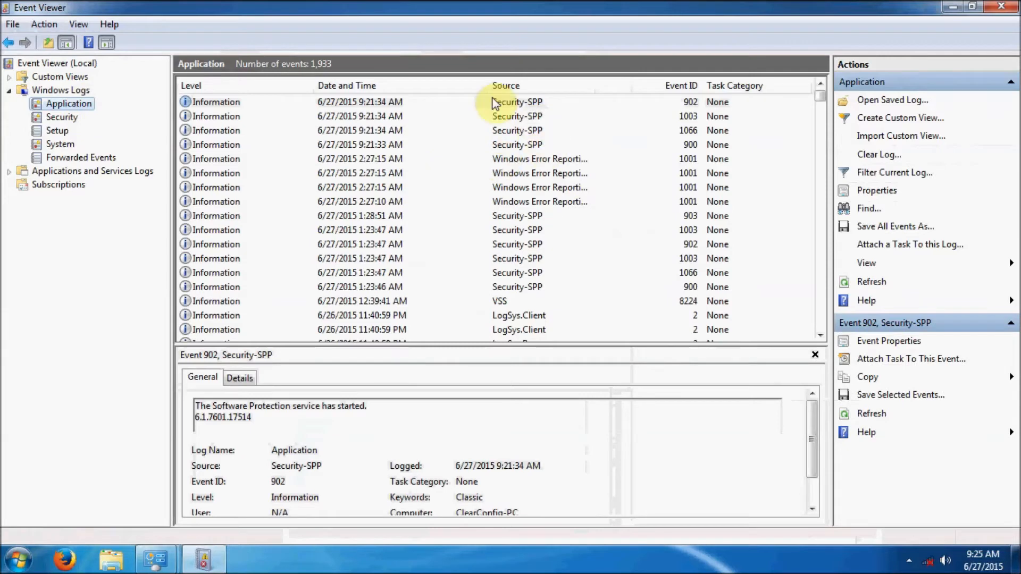
pyautogui.click(415, 117)
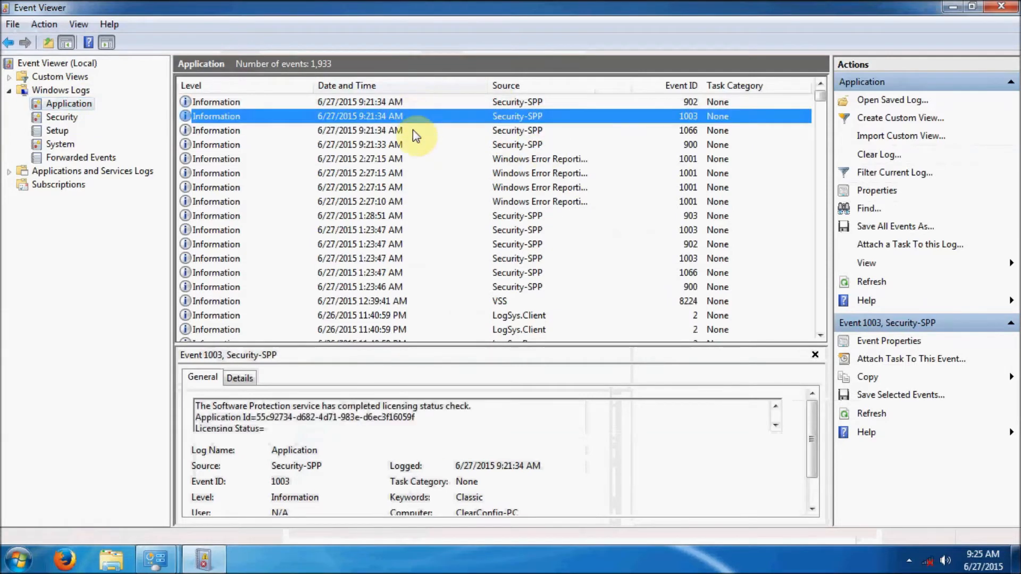
pyautogui.click(413, 130)
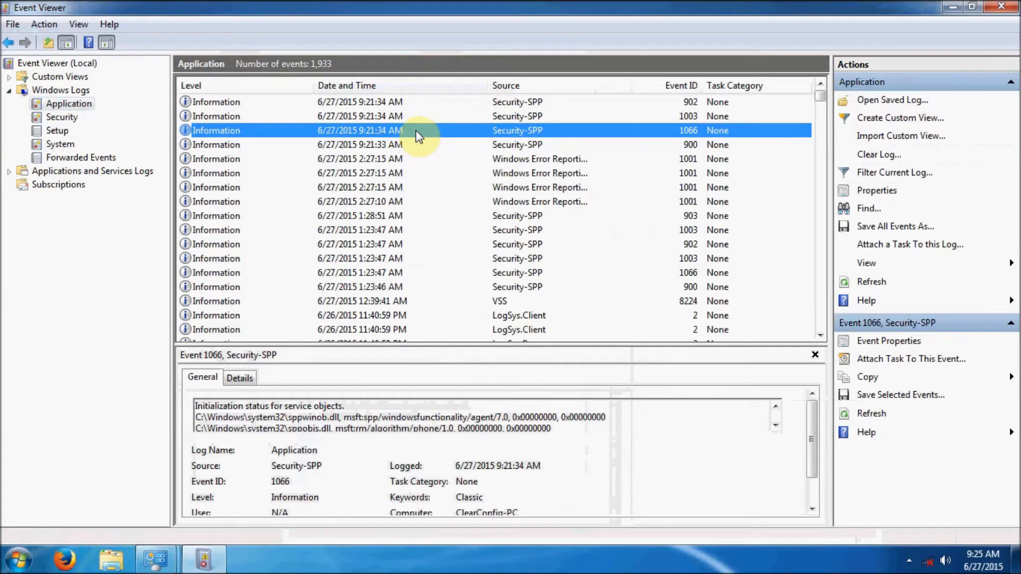
pyautogui.click(418, 146)
pyautogui.scroll(-3, 402, 184)
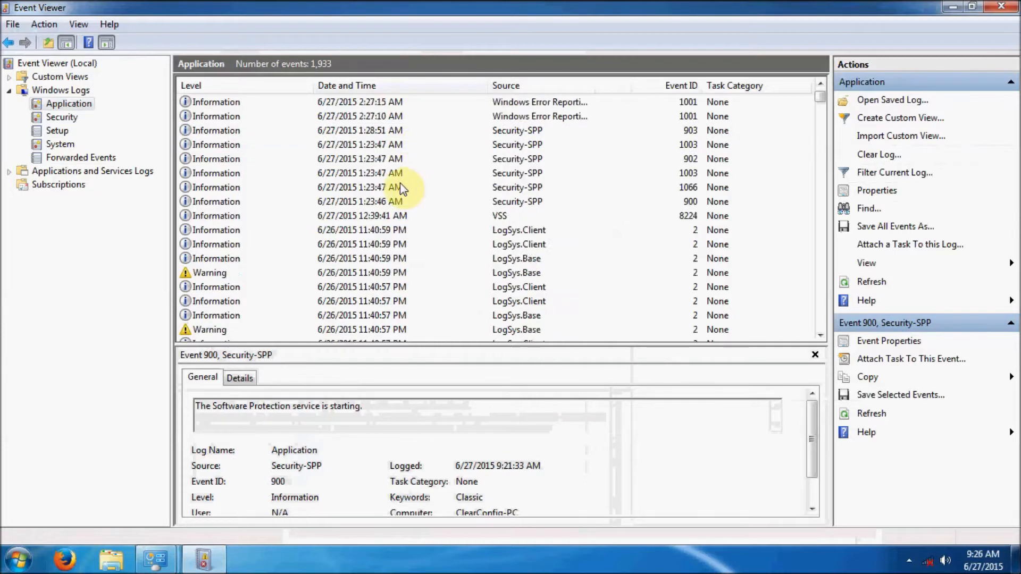
pyautogui.click(213, 230)
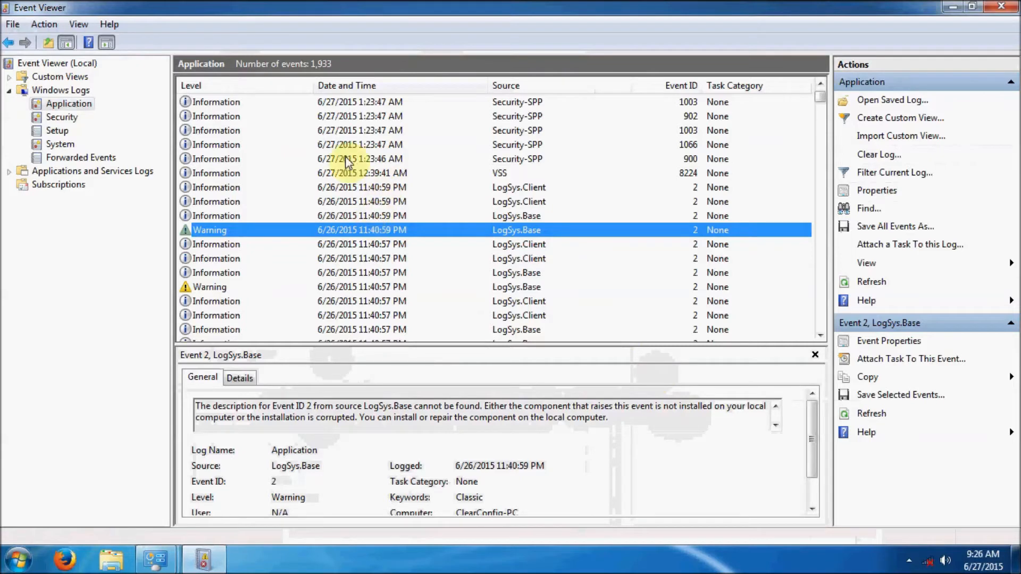
# - Examine the Security log and read the full description of its most recent Special Logon event
pyautogui.click(56, 117)
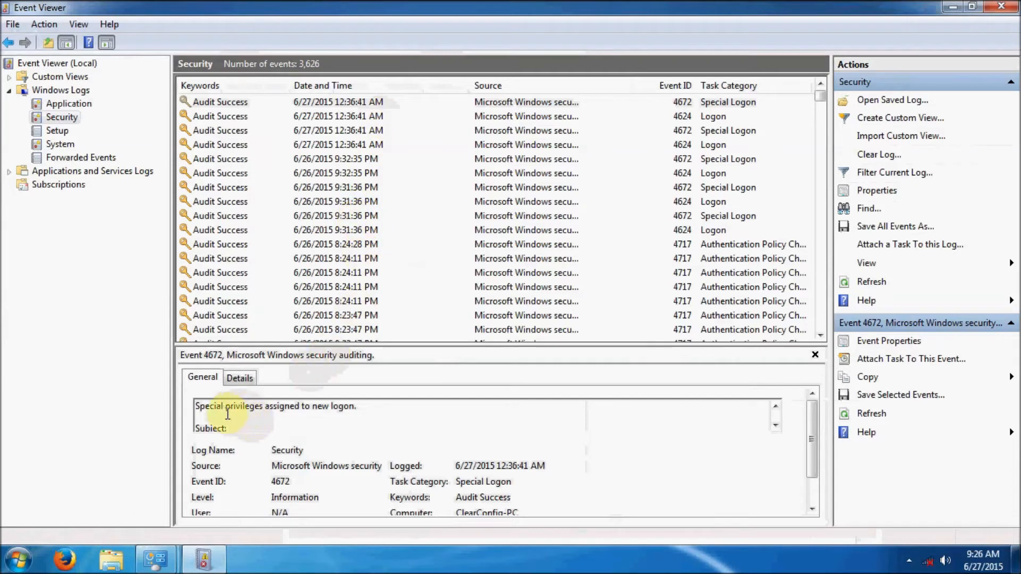
pyautogui.scroll(-4, 336, 412)
pyautogui.scroll(-5, 335, 414)
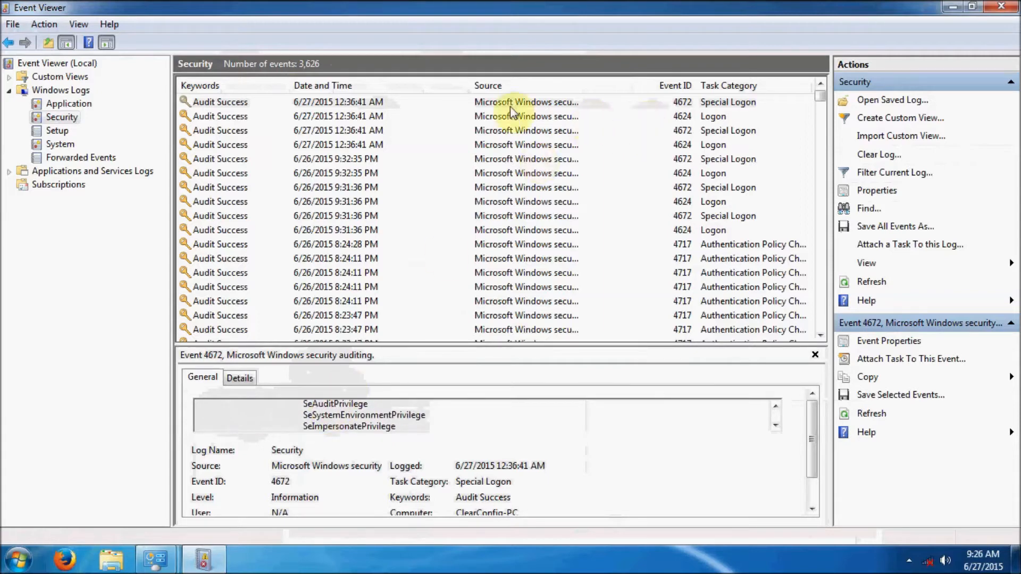
# - Examine the Servicing events in the Setup log, reading one package installation entry and browsing older events
pyautogui.click(55, 130)
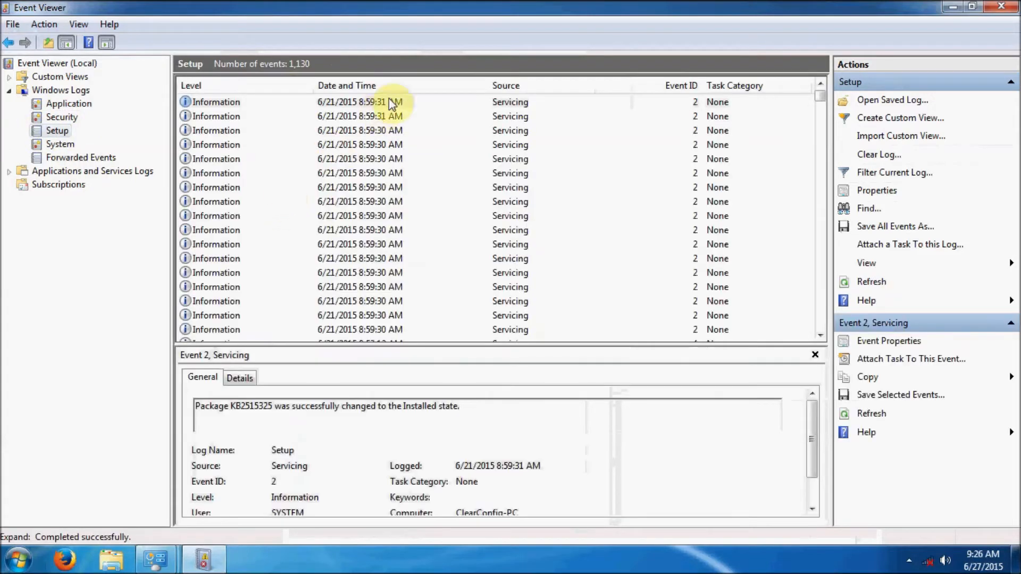
pyautogui.click(329, 131)
pyautogui.scroll(-4, 352, 164)
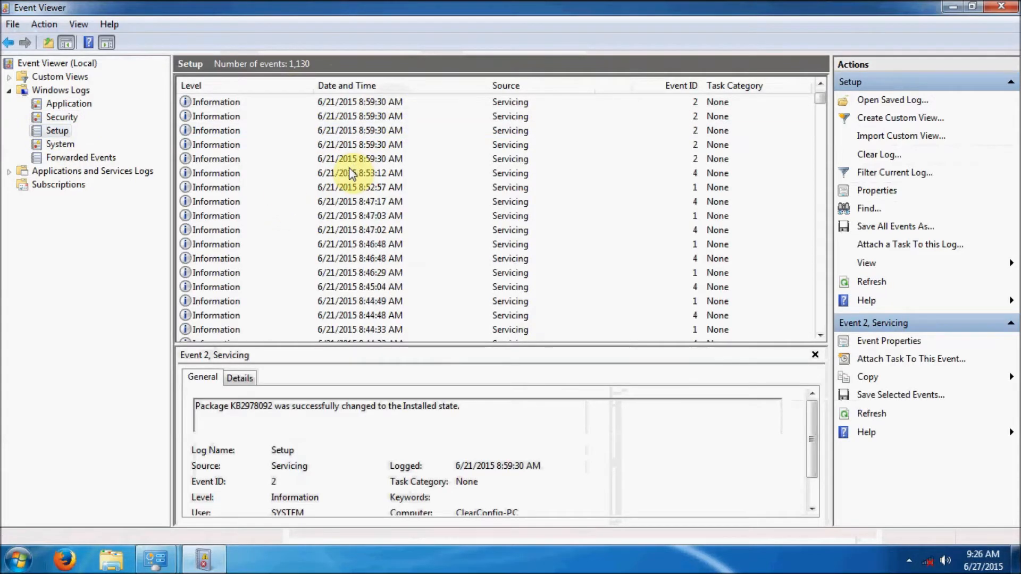
pyautogui.scroll(-7, 349, 162)
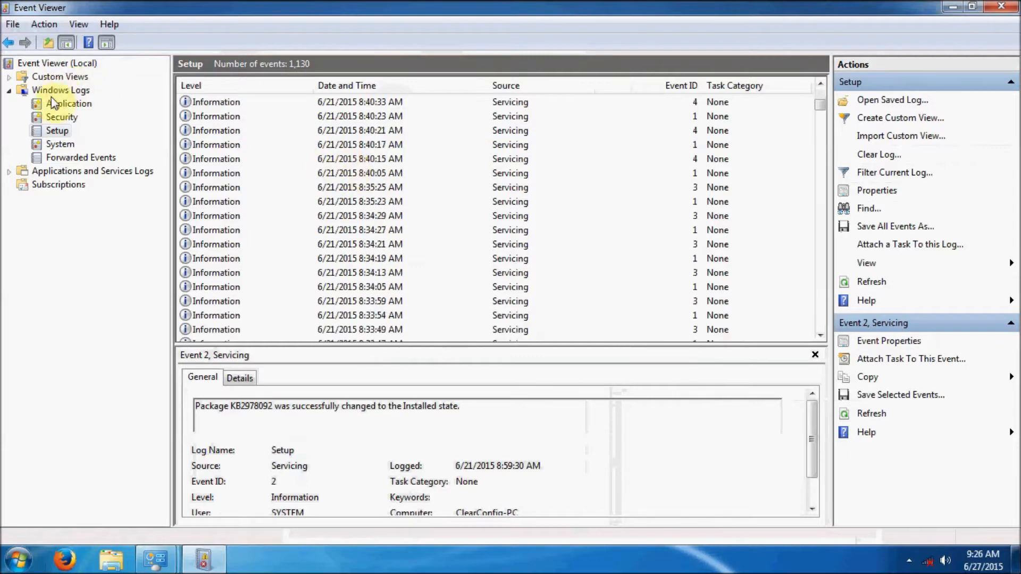
# - Examine the System log and read the Kernel-PnP warning's description of the driver and device involved
pyautogui.click(53, 144)
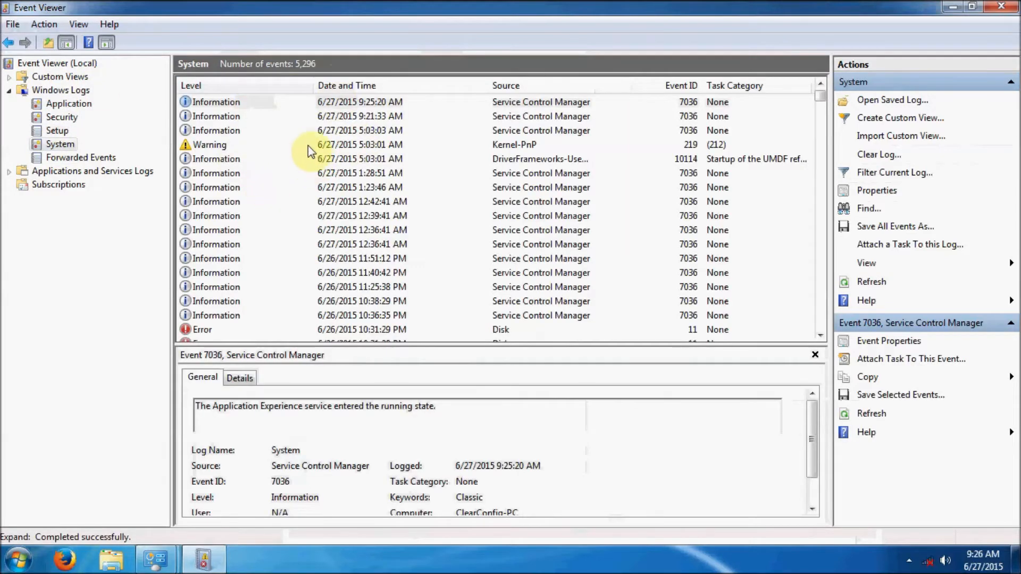
pyautogui.click(358, 135)
pyautogui.click(355, 145)
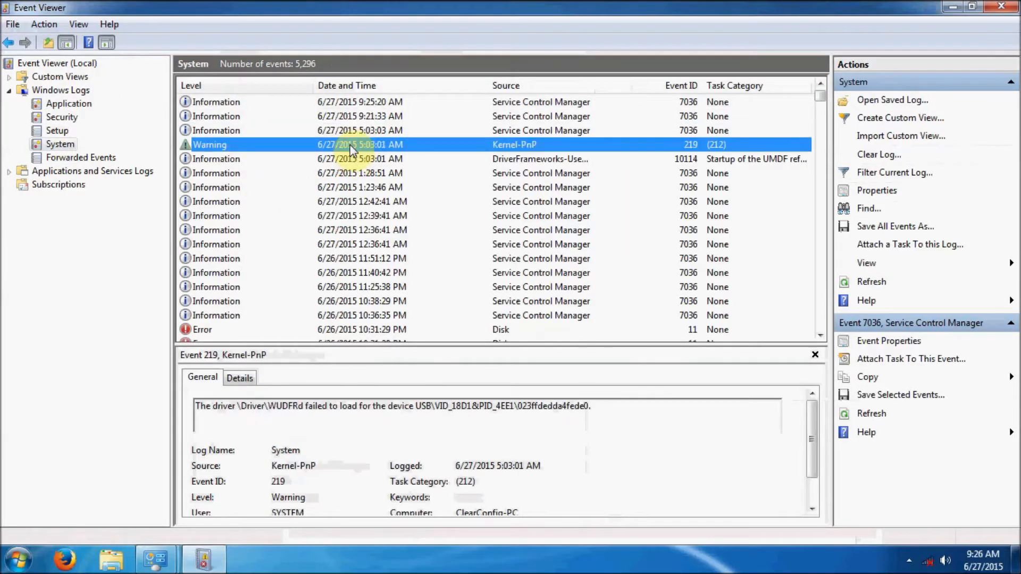
pyautogui.moveTo(306, 407); pyautogui.dragTo(456, 410)
pyautogui.moveTo(388, 407); pyautogui.dragTo(458, 410)
pyautogui.click(463, 408)
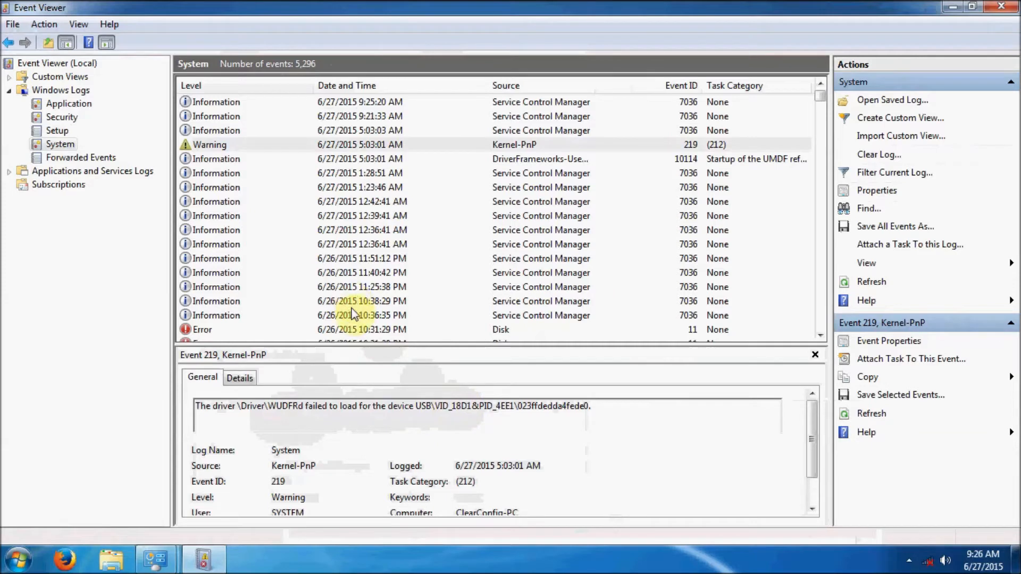
# - Browse the System log's two Disk error events and a neighbouring Service Control Manager information event
pyautogui.click(354, 329)
pyautogui.scroll(-1, 360, 291)
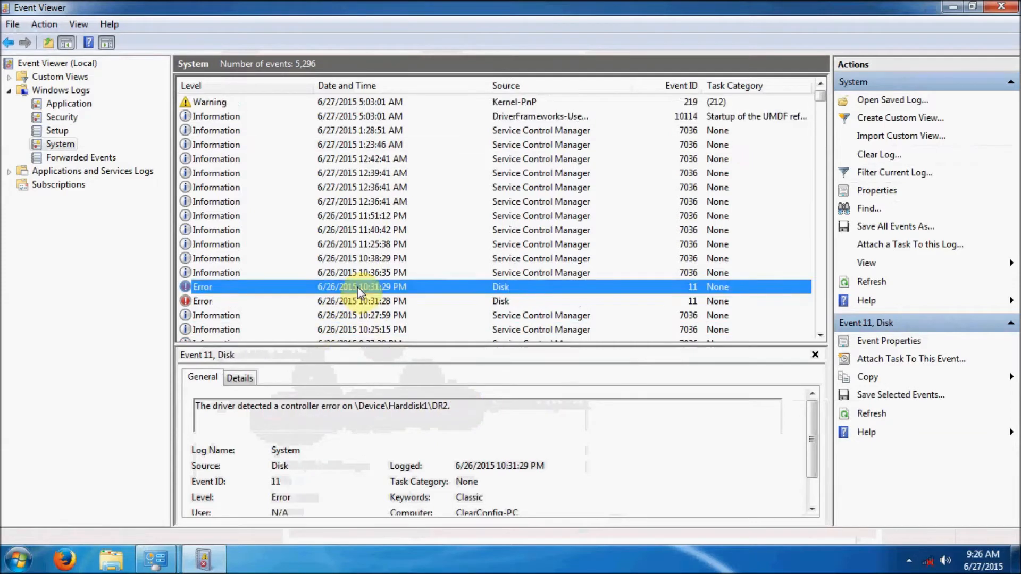
pyautogui.scroll(-1, 358, 291)
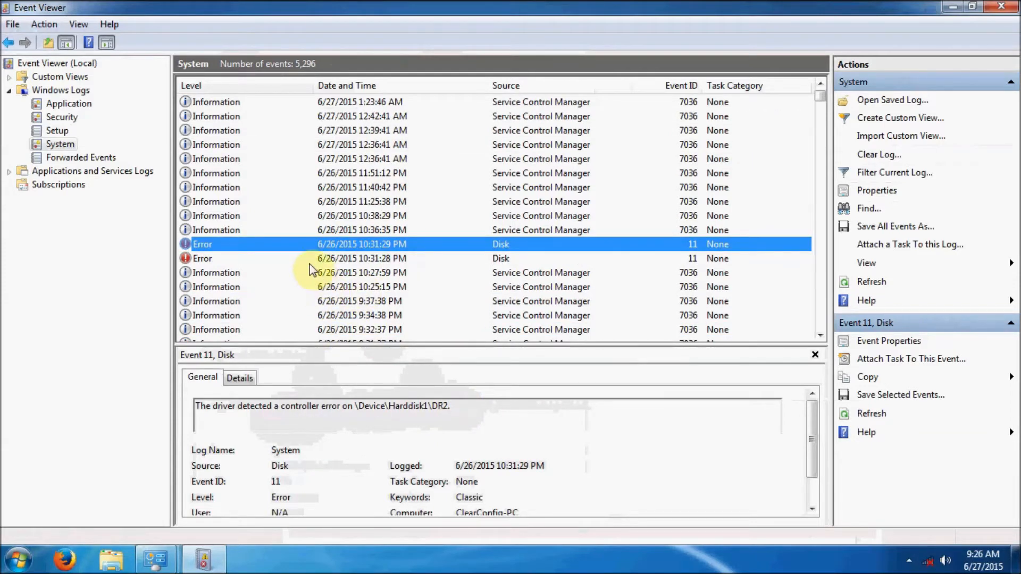
pyautogui.click(279, 258)
pyautogui.click(314, 290)
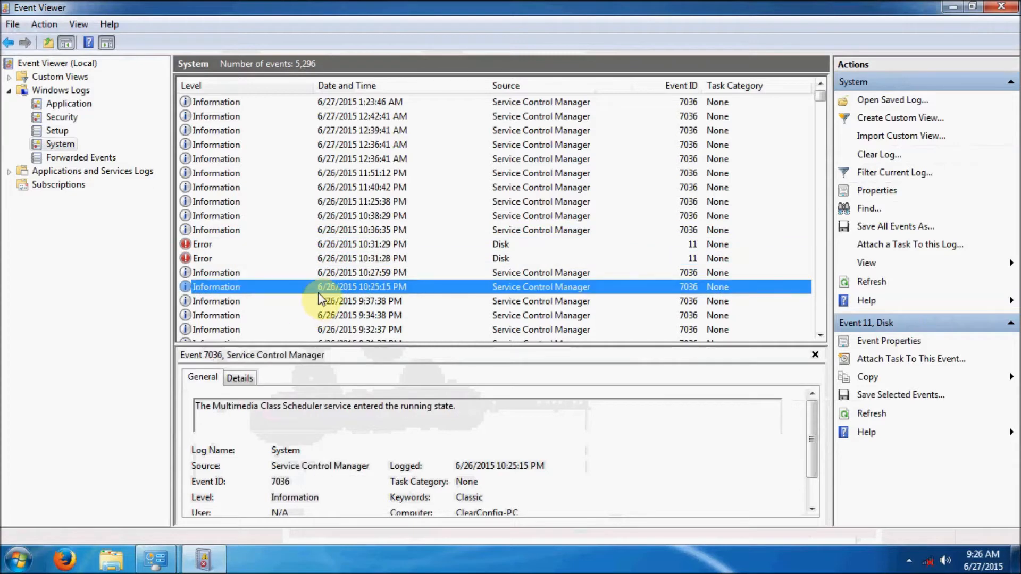
pyautogui.scroll(3, 458, 221)
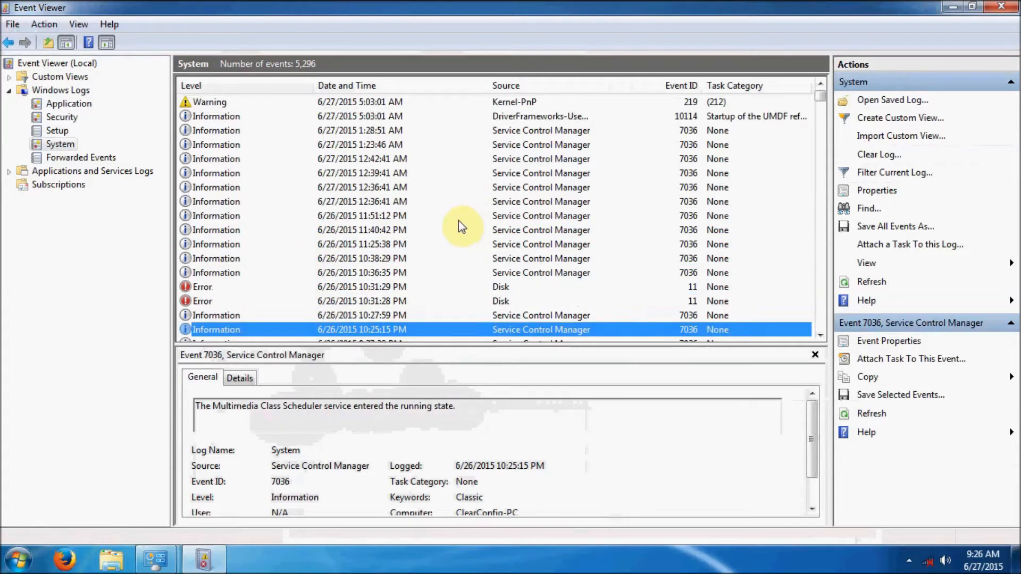
pyautogui.scroll(-3, 433, 228)
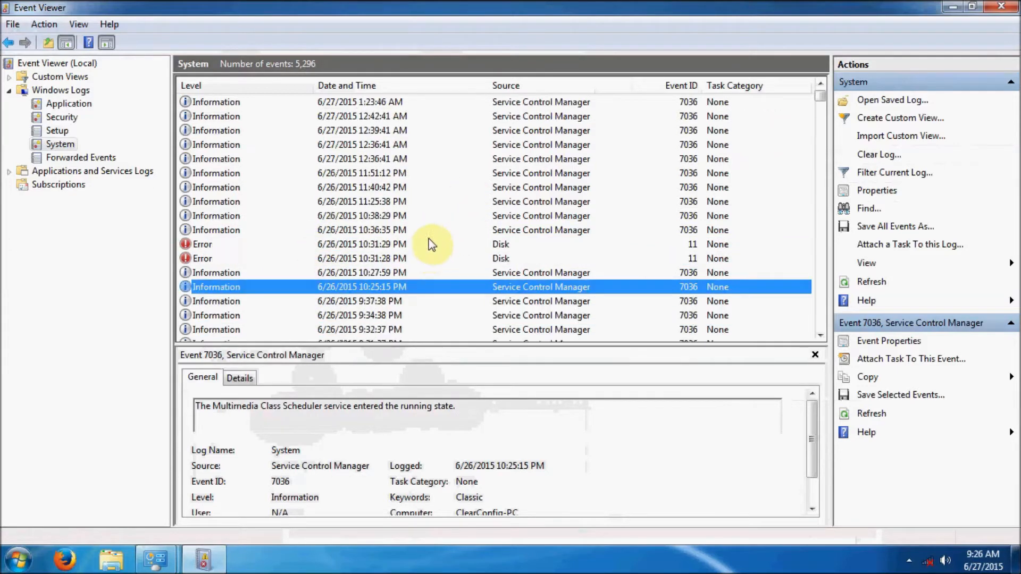
# - Read the details of the most recent Disk error, including its event ID and the online help link
pyautogui.click(424, 245)
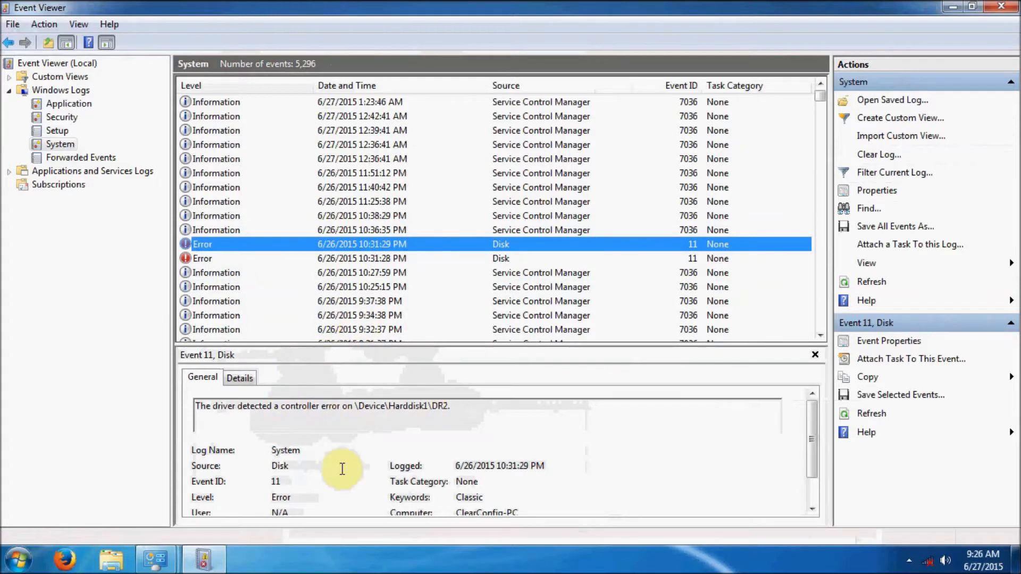
pyautogui.scroll(-2, 338, 481)
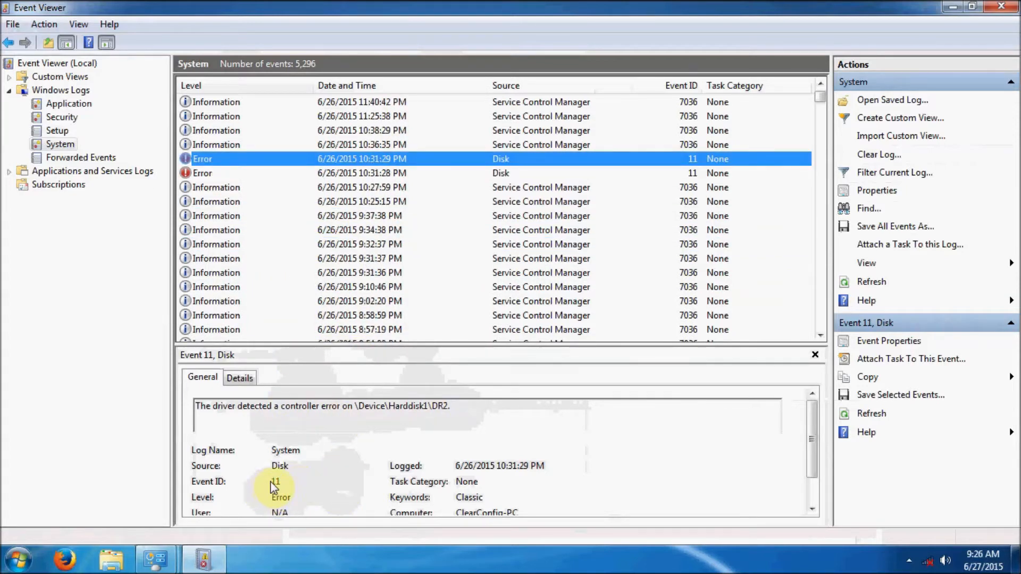
pyautogui.moveTo(281, 482); pyautogui.dragTo(247, 490)
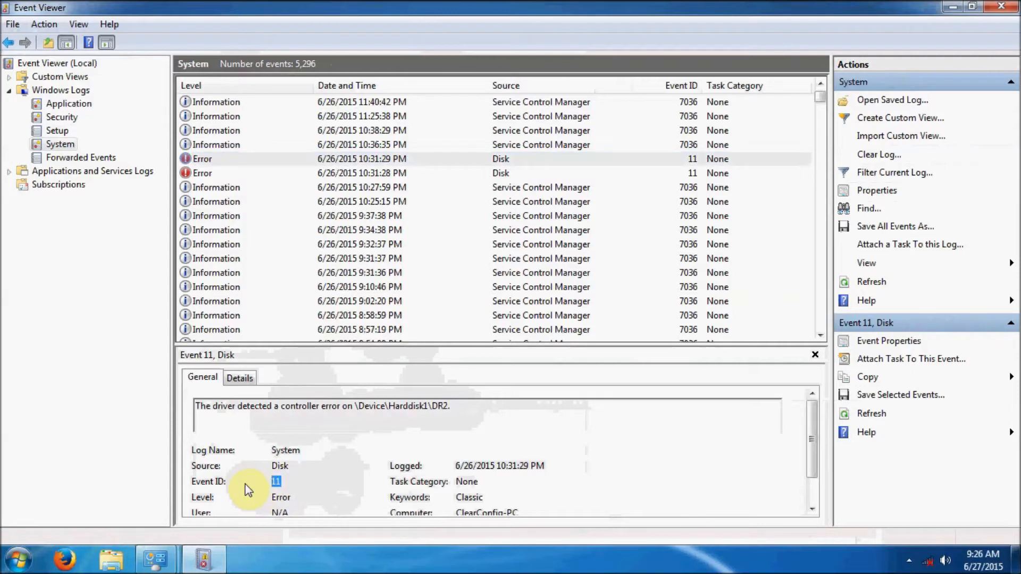
pyautogui.click(367, 495)
pyautogui.moveTo(812, 420); pyautogui.dragTo(823, 481)
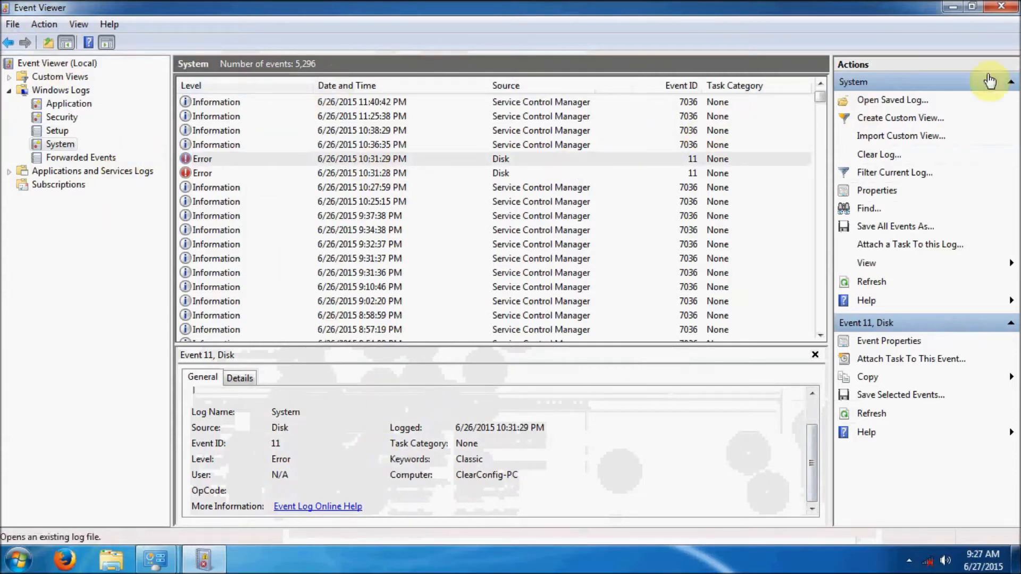
# - Close Event Viewer and show all Control Panel items as small icons in a taller window
pyautogui.click(1002, 8)
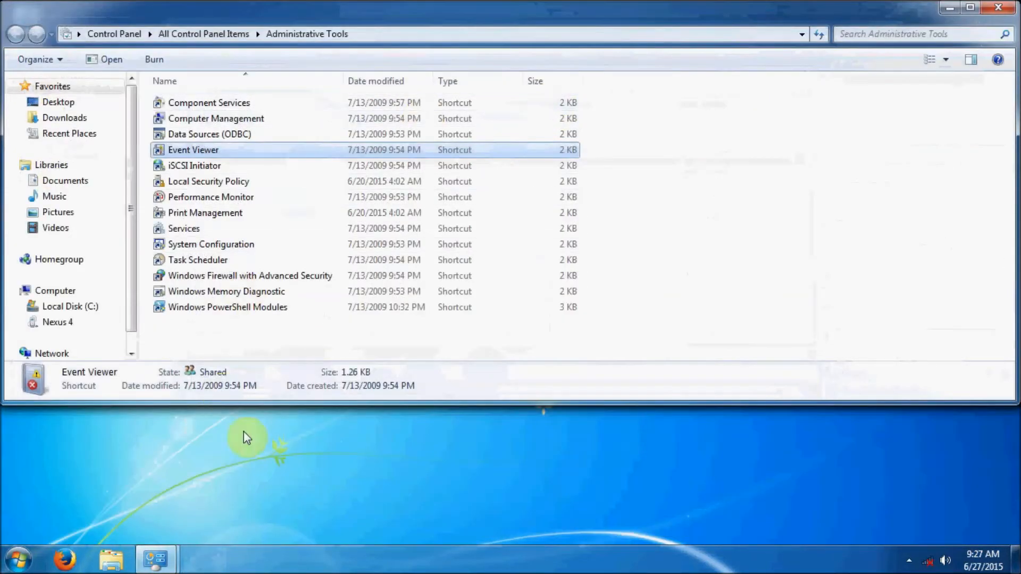
pyautogui.moveTo(262, 400); pyautogui.dragTo(259, 453)
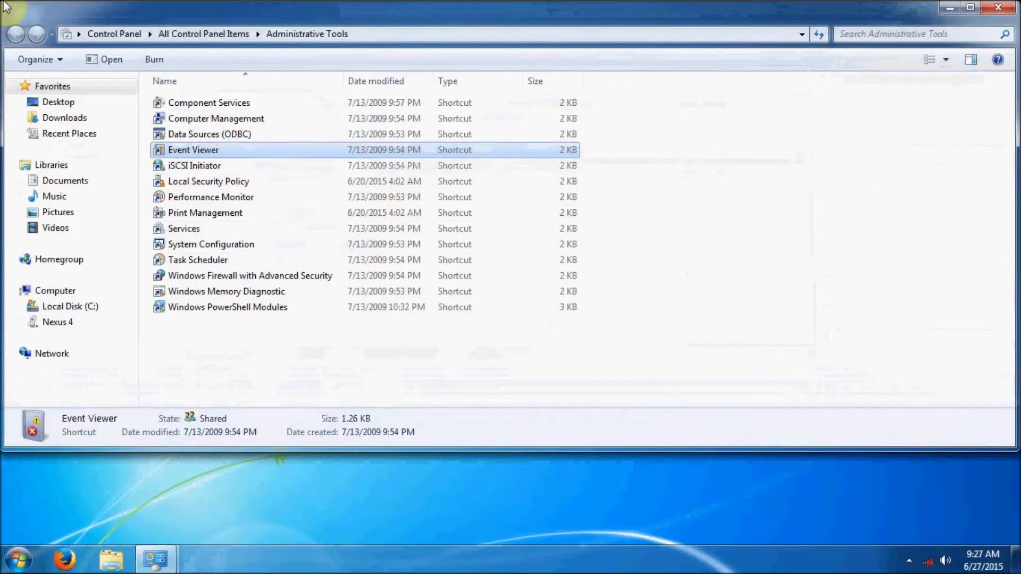
pyautogui.click(130, 34)
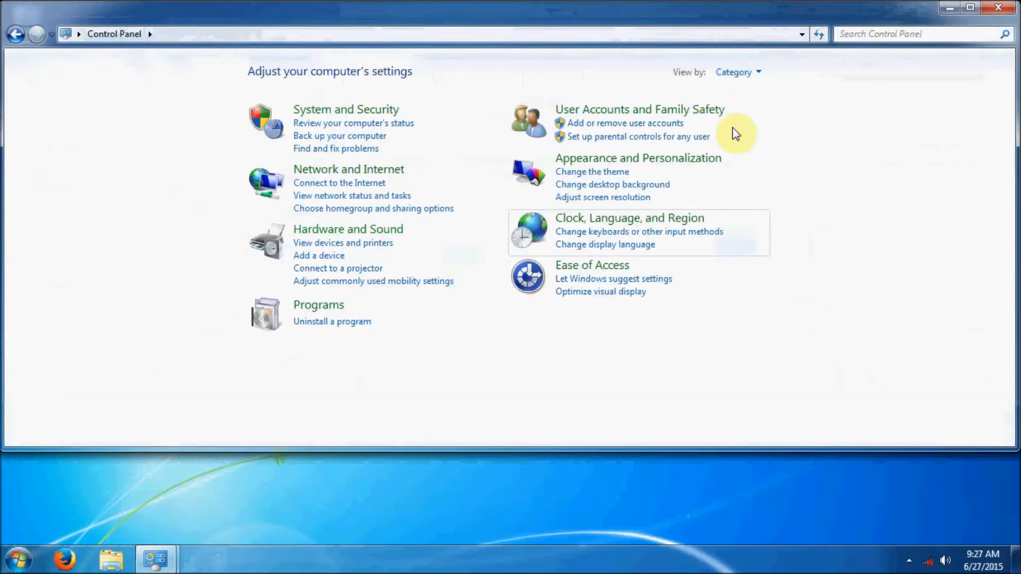
pyautogui.click(737, 71)
pyautogui.click(747, 130)
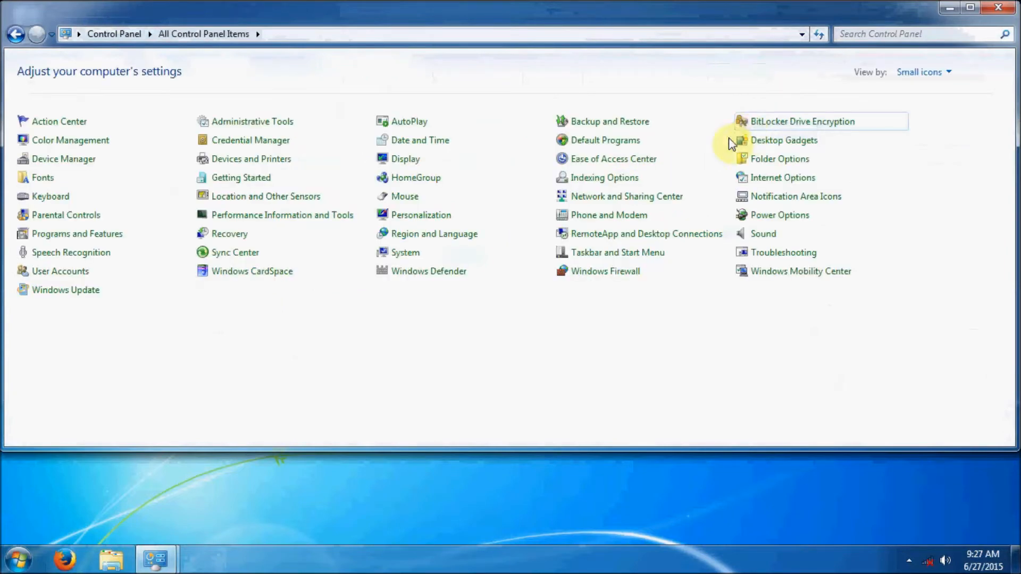
# - Open Power Options and bring up the advanced power settings of the Balanced plan
pyautogui.click(783, 218)
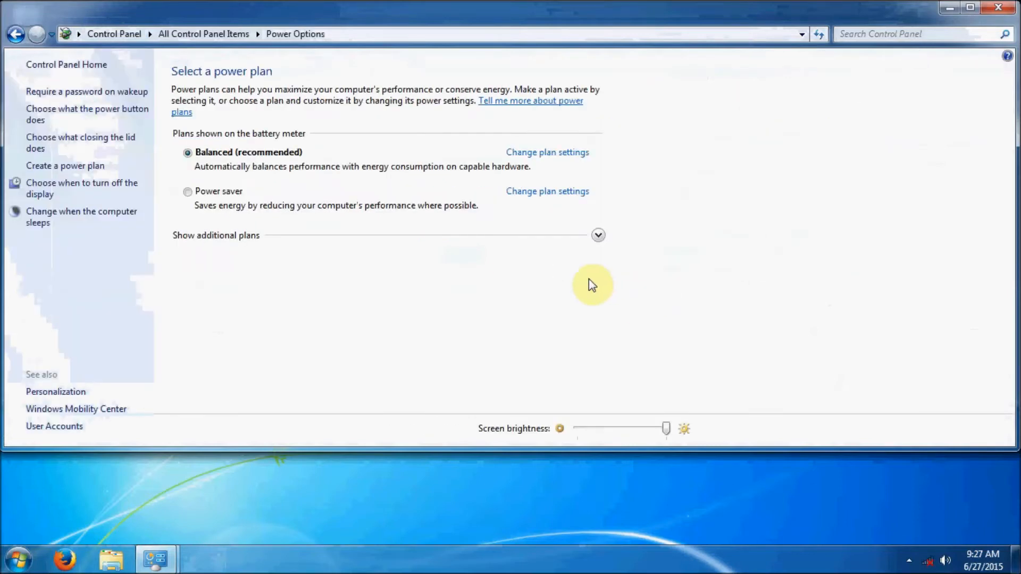
pyautogui.click(572, 155)
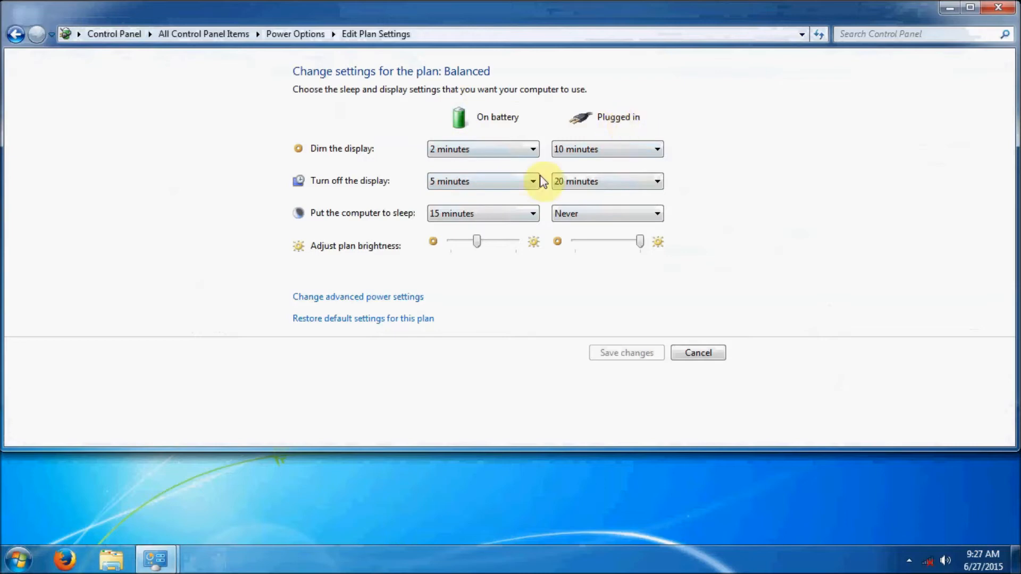
pyautogui.click(394, 297)
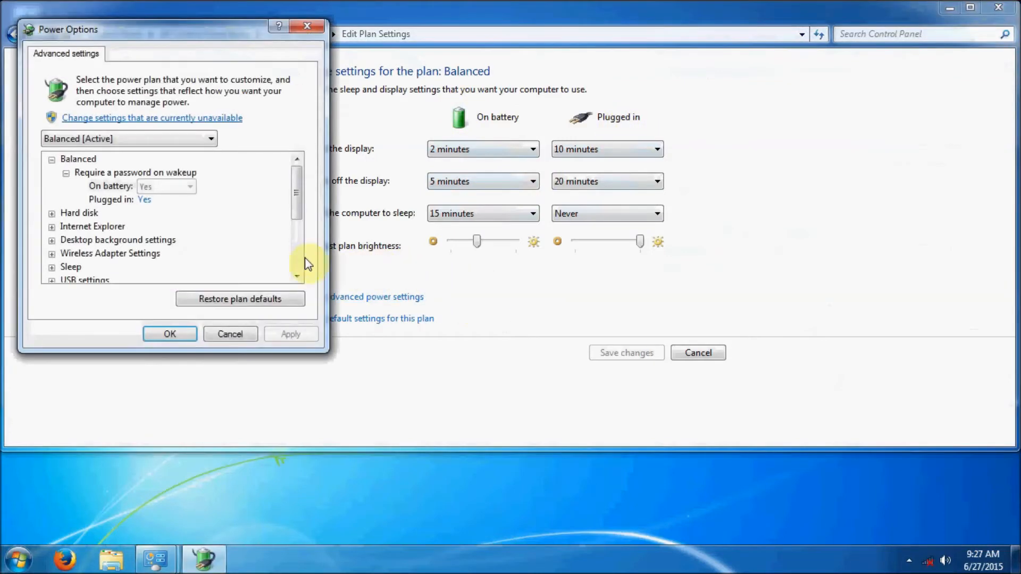
# - Examine the "Turn off hard disk after" times for battery and plugged in, and collapse the Balanced and Hard disk groups
pyautogui.click(52, 213)
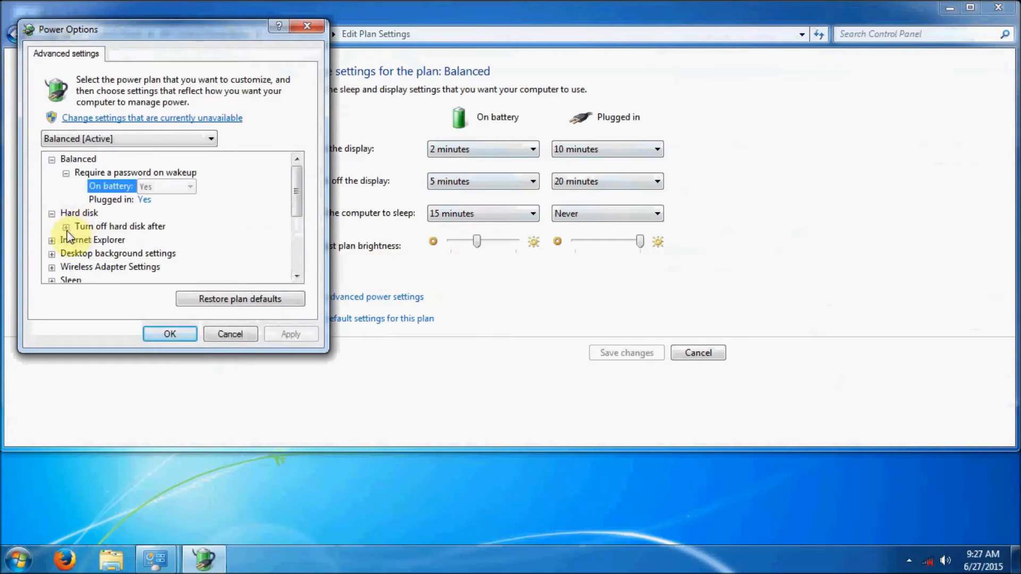
pyautogui.click(66, 227)
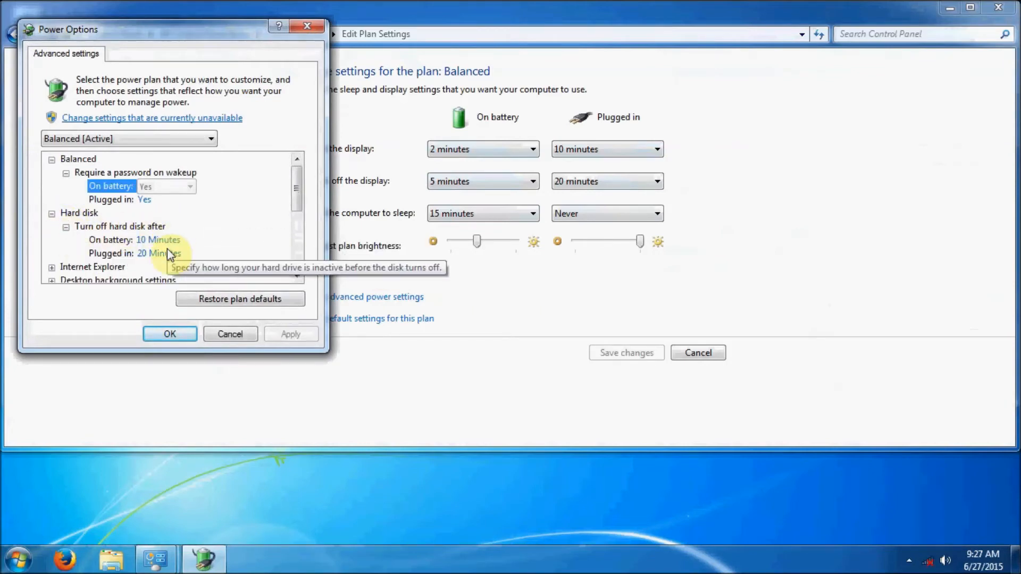
pyautogui.click(51, 159)
pyautogui.click(52, 172)
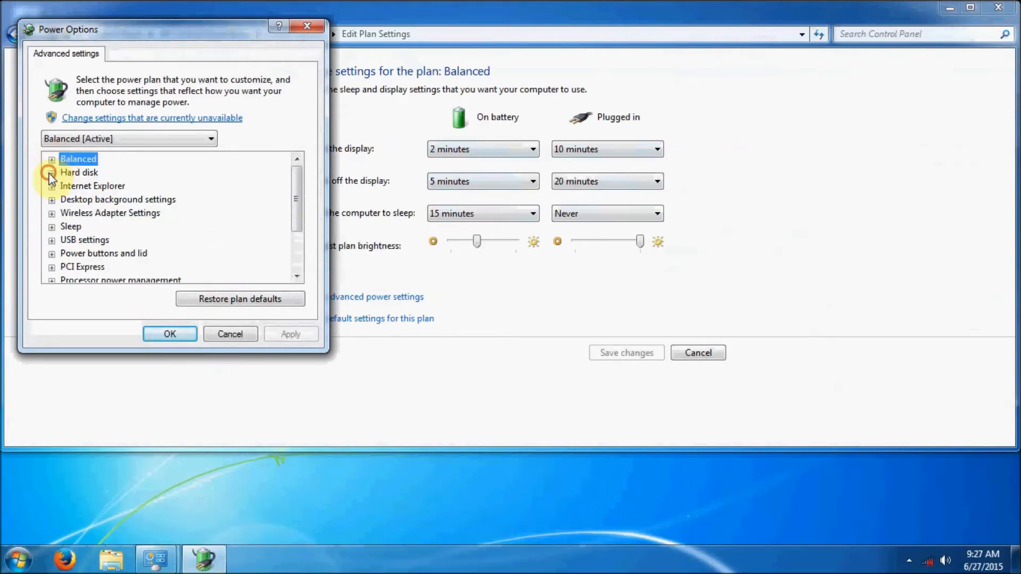
# - Examine the wireless adapter's Power Saving Mode and the desktop background's Slide show setting, collapsing each group again
pyautogui.click(51, 213)
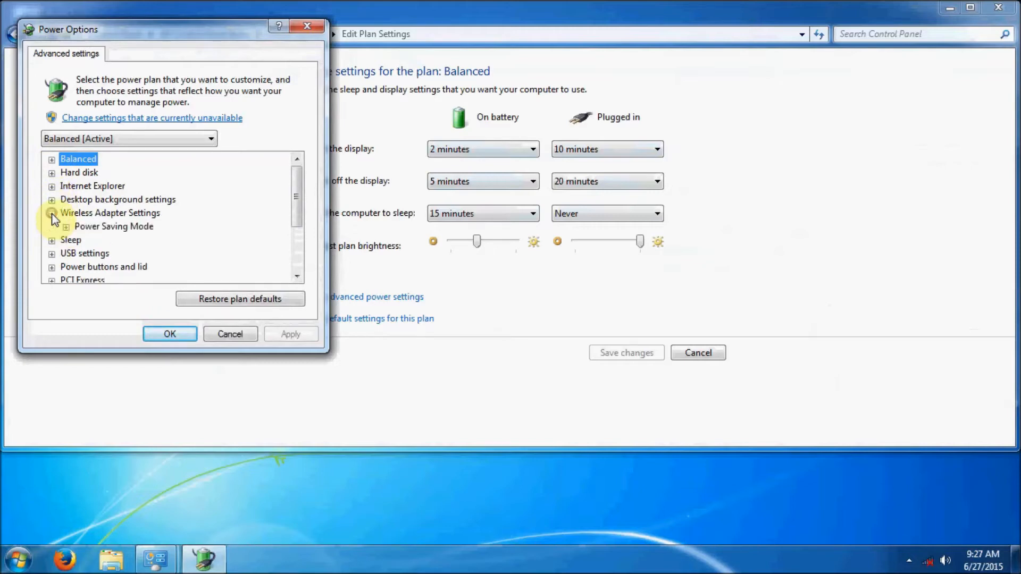
pyautogui.click(66, 227)
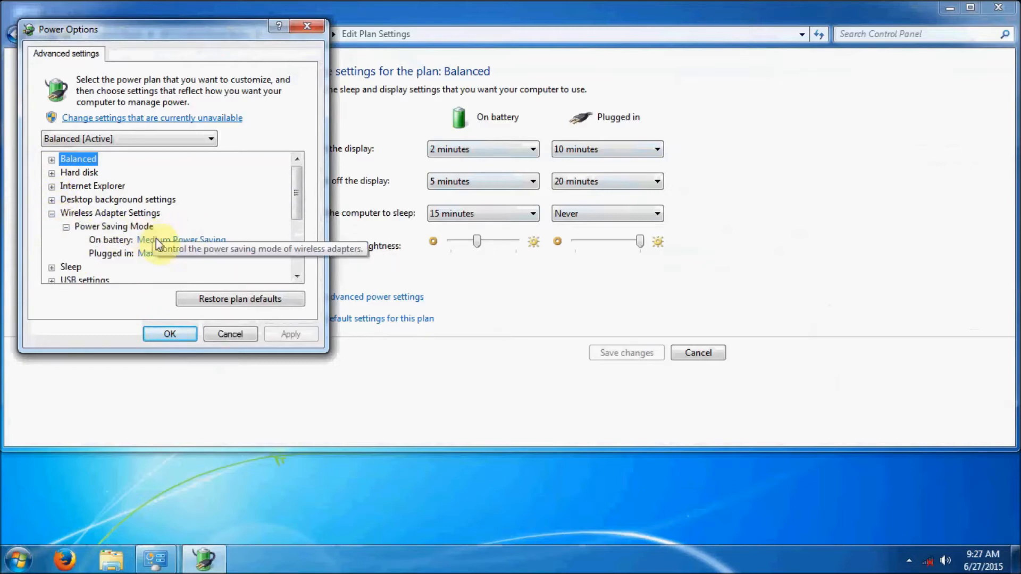
pyautogui.click(51, 213)
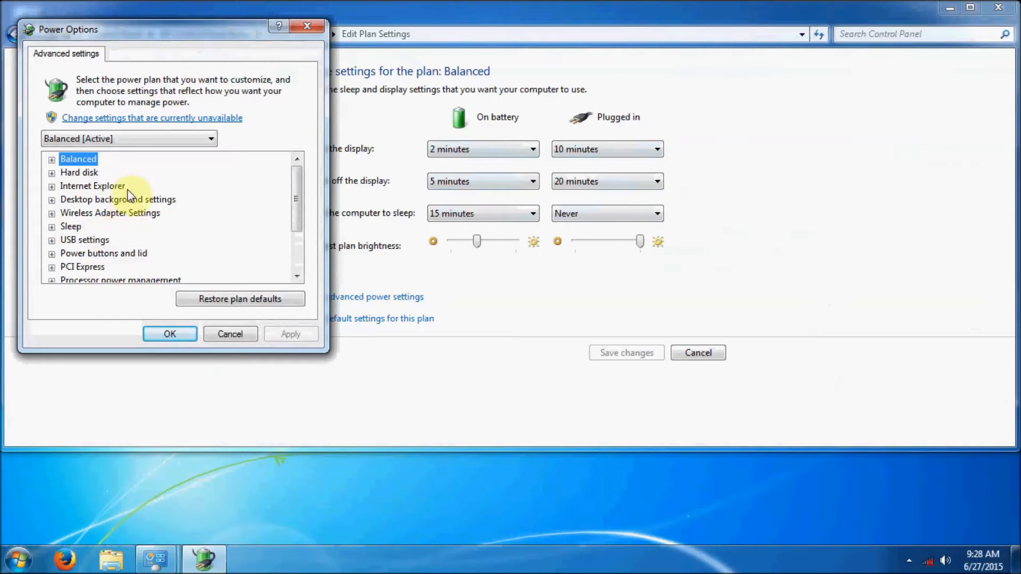
pyautogui.click(51, 200)
pyautogui.click(66, 213)
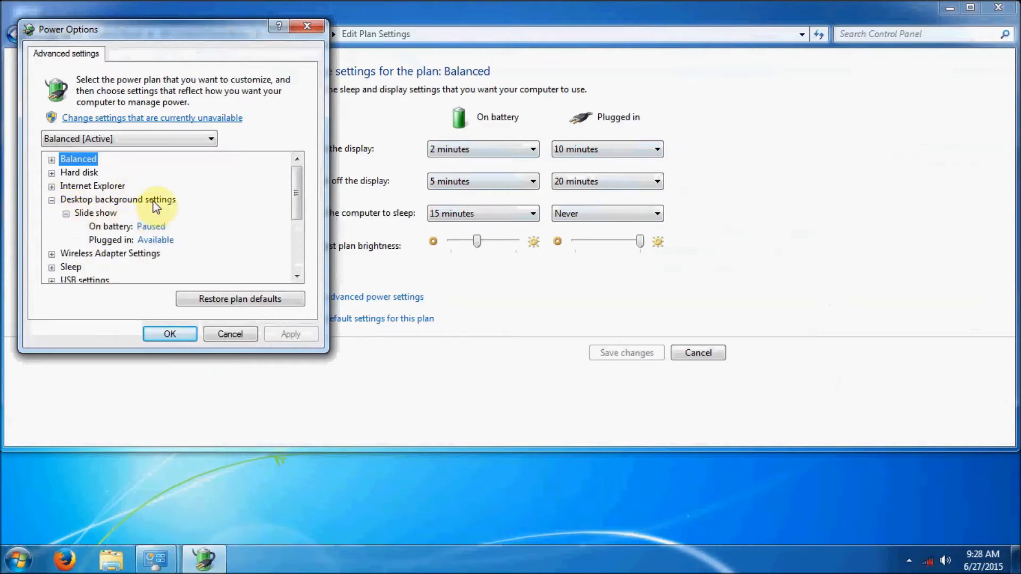
pyautogui.click(51, 200)
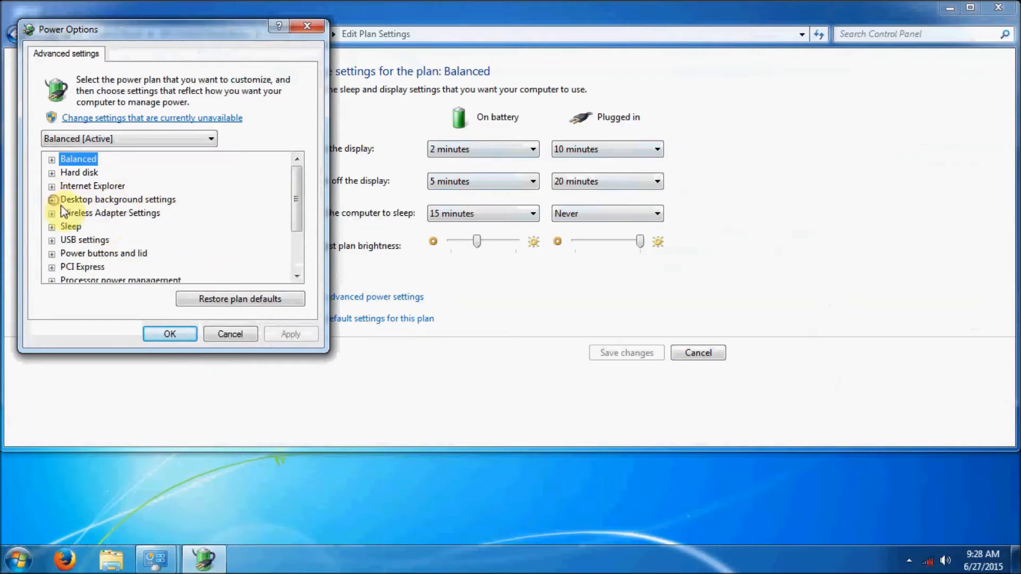
# - Look through the Sleep options and remaining advanced power categories, and leave the Balanced plan settings without changes
pyautogui.scroll(-1, 105, 217)
pyautogui.click(52, 186)
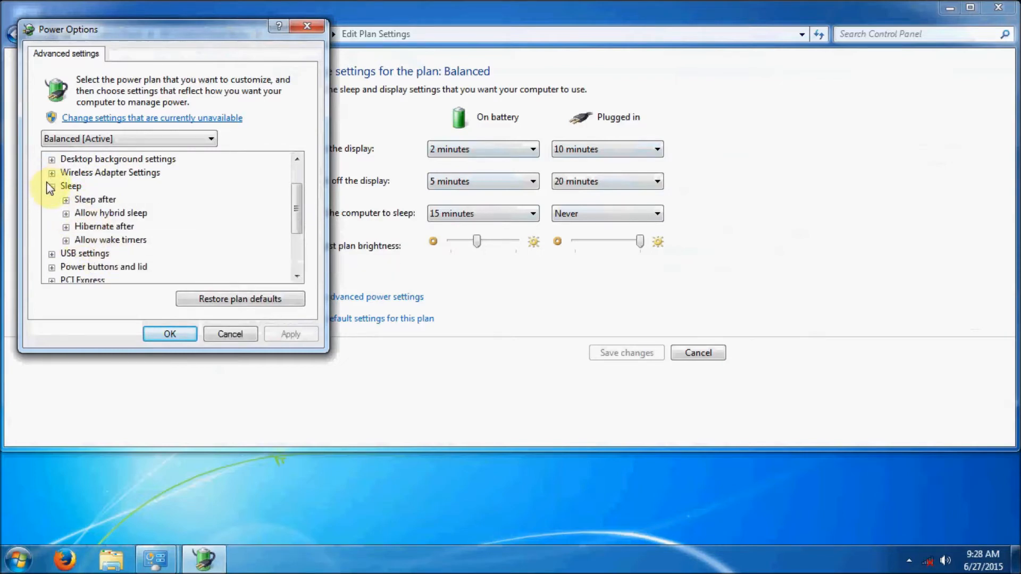
pyautogui.click(51, 186)
pyautogui.scroll(-1, 170, 219)
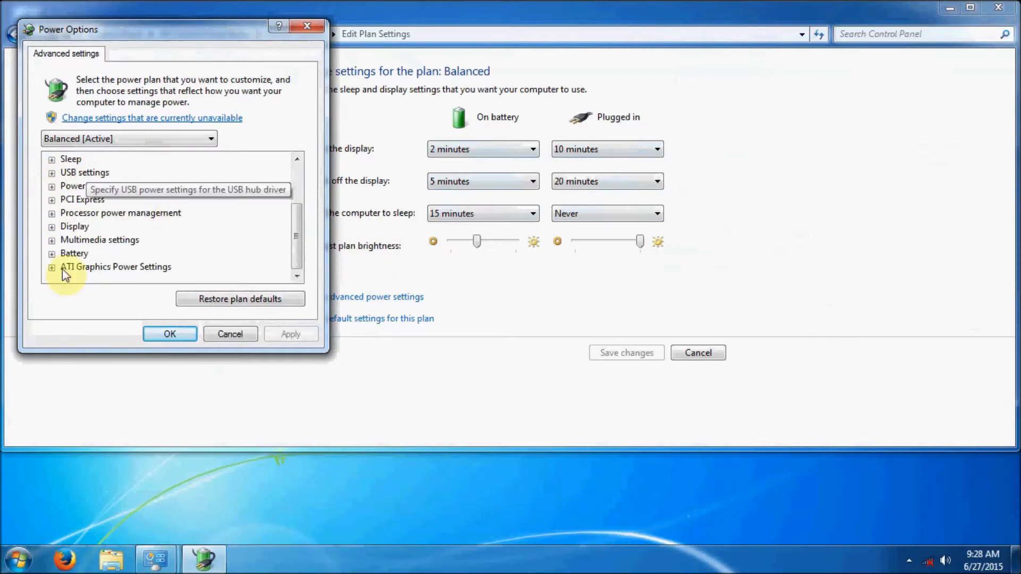
pyautogui.click(183, 334)
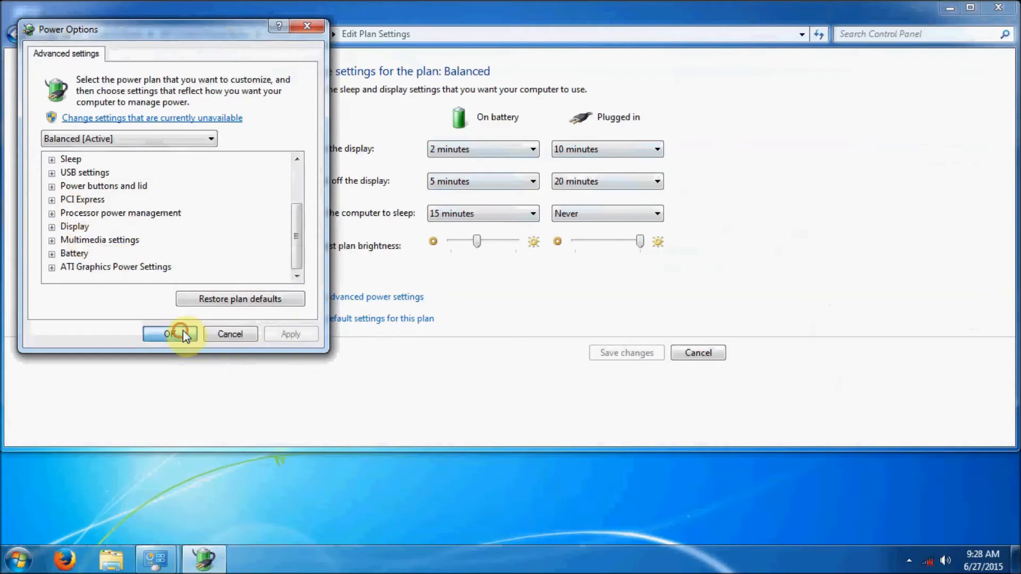
pyautogui.click(704, 352)
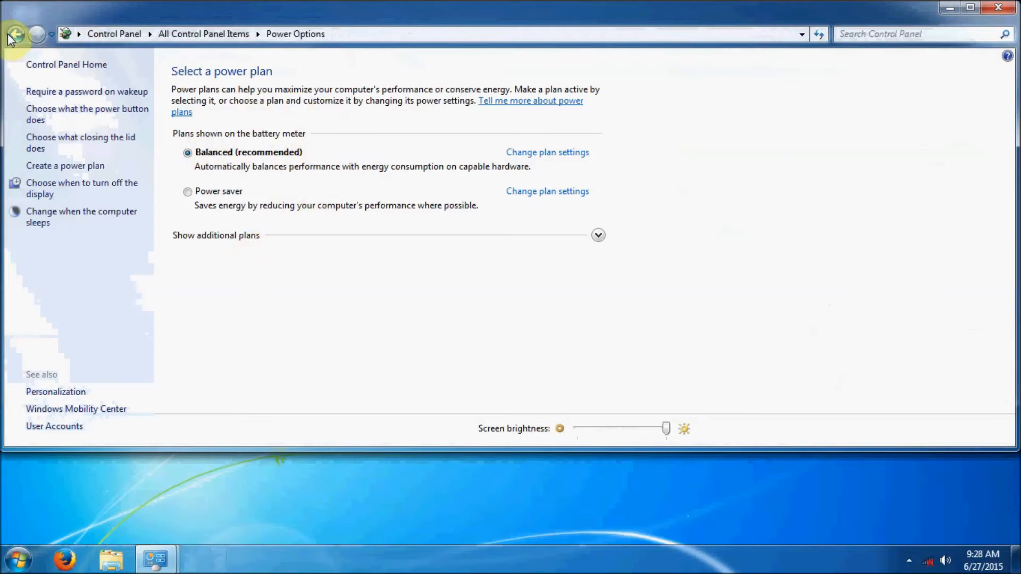
# - Open Internet Options from the small-icons list of all Control Panel items and move its dialog to the middle of the screen
pyautogui.click(126, 30)
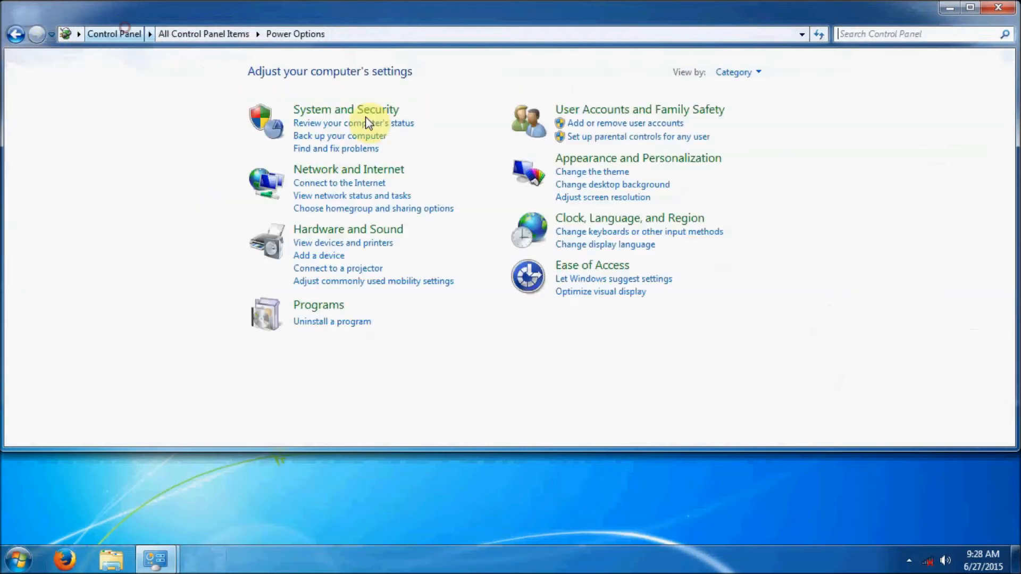
pyautogui.click(736, 73)
pyautogui.click(745, 127)
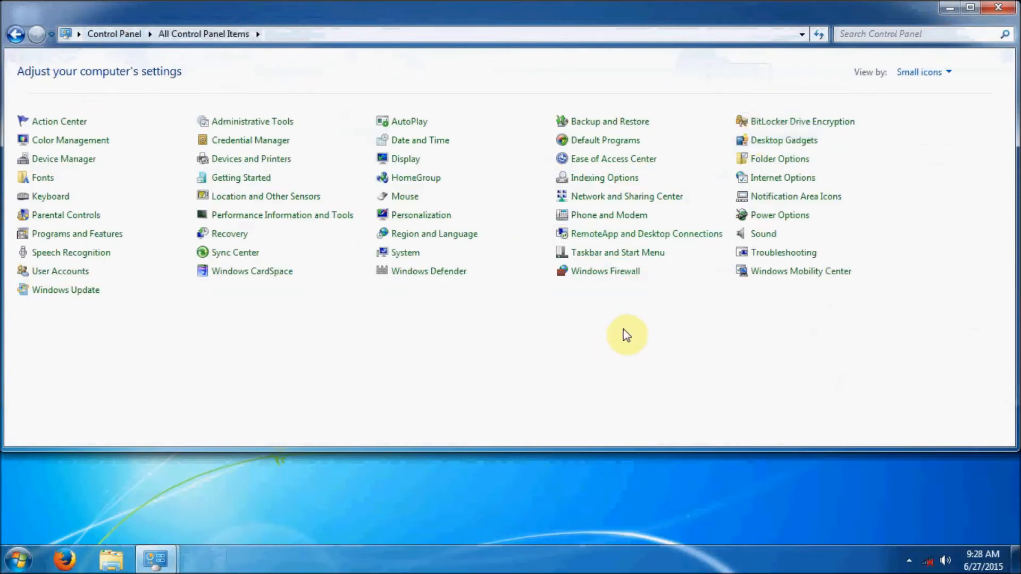
pyautogui.click(789, 179)
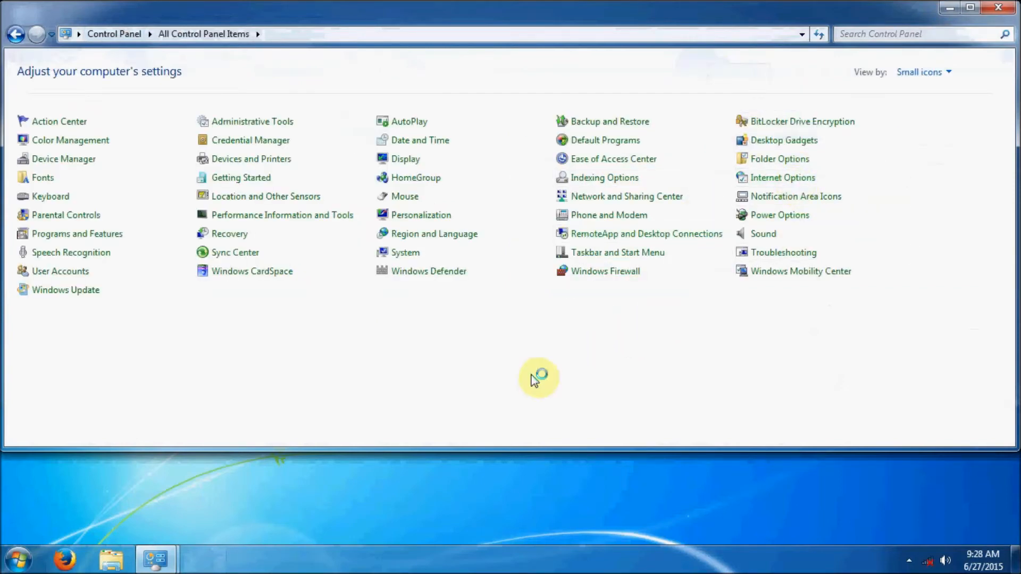
pyautogui.moveTo(138, 45); pyautogui.dragTo(491, 102)
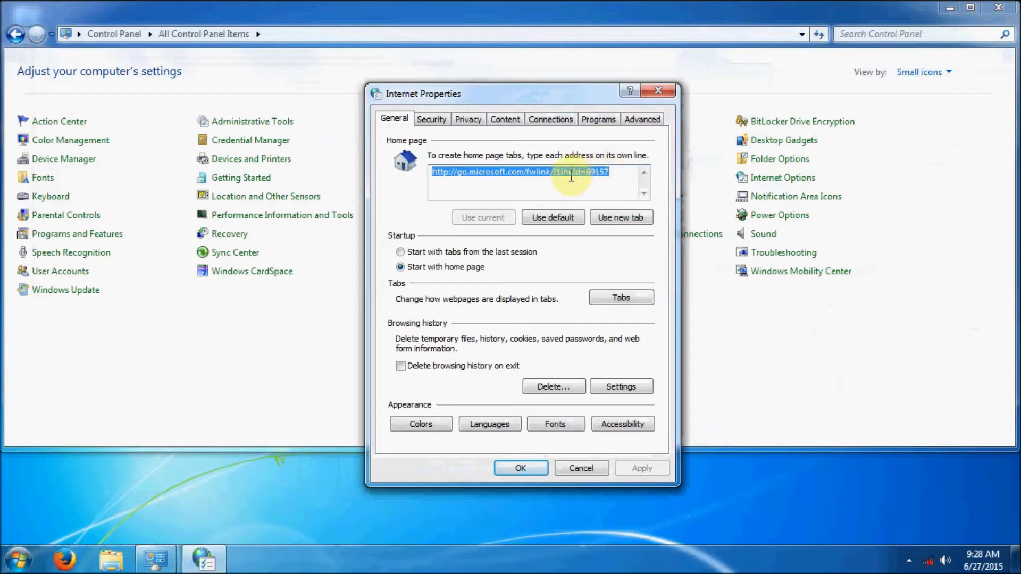
pyautogui.write('http://')
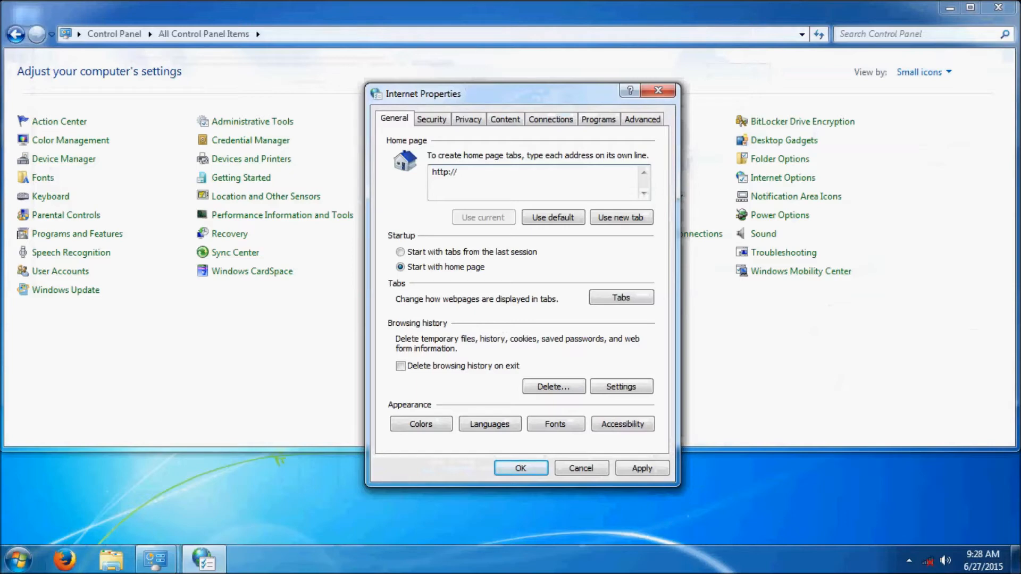
pyautogui.write('ca.msn.com')
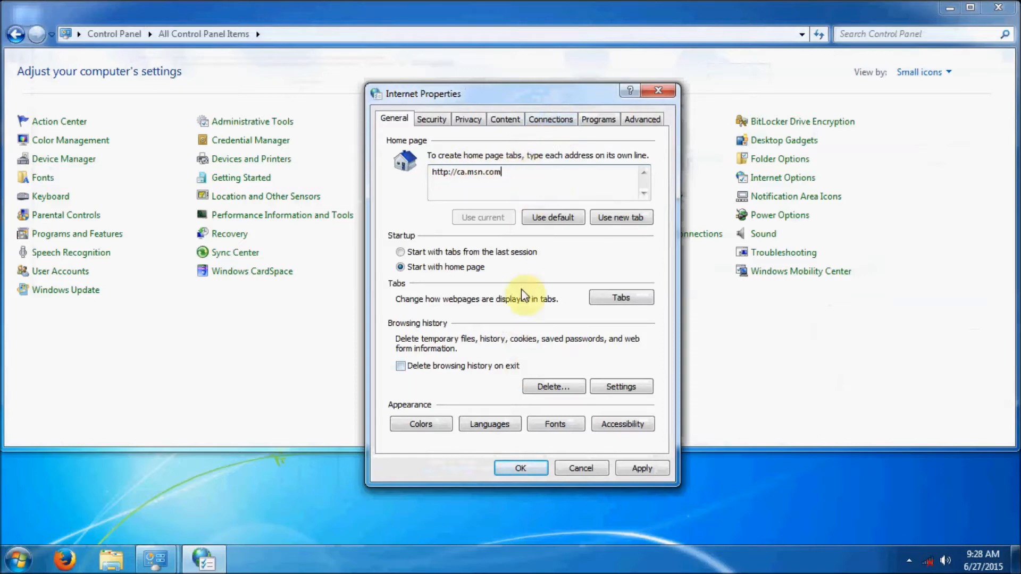
# - Set the Local intranet zone's security level to Medium with Protected Mode enabled, and view the Trusted sites and Restricted sites zones
pyautogui.click(440, 117)
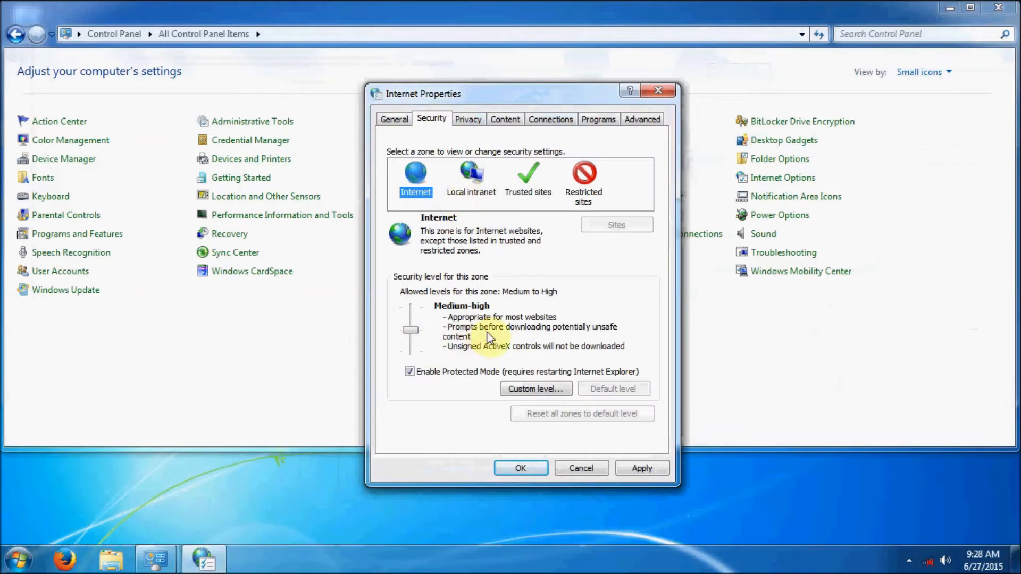
pyautogui.click(478, 180)
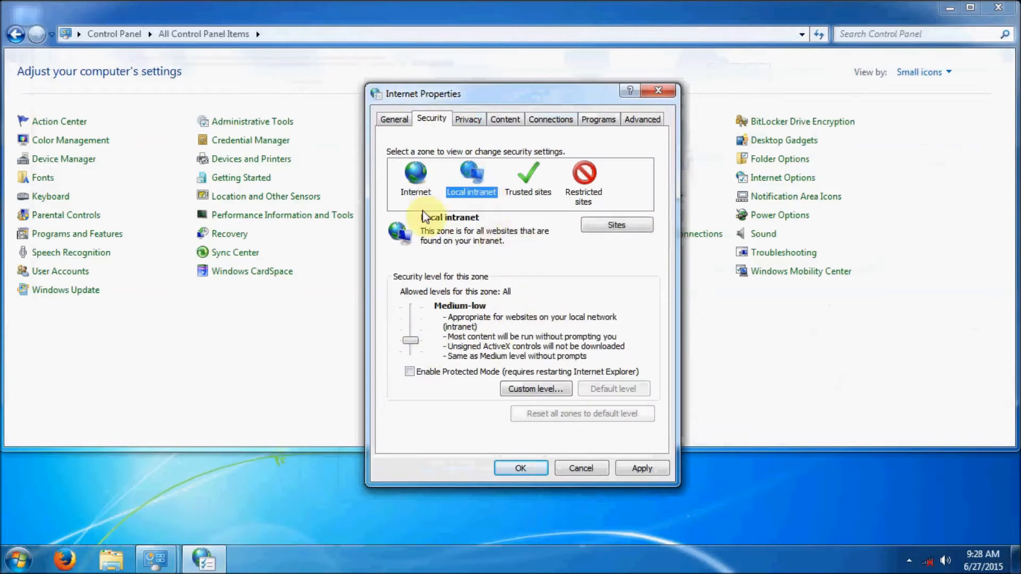
pyautogui.click(412, 335)
pyautogui.click(409, 371)
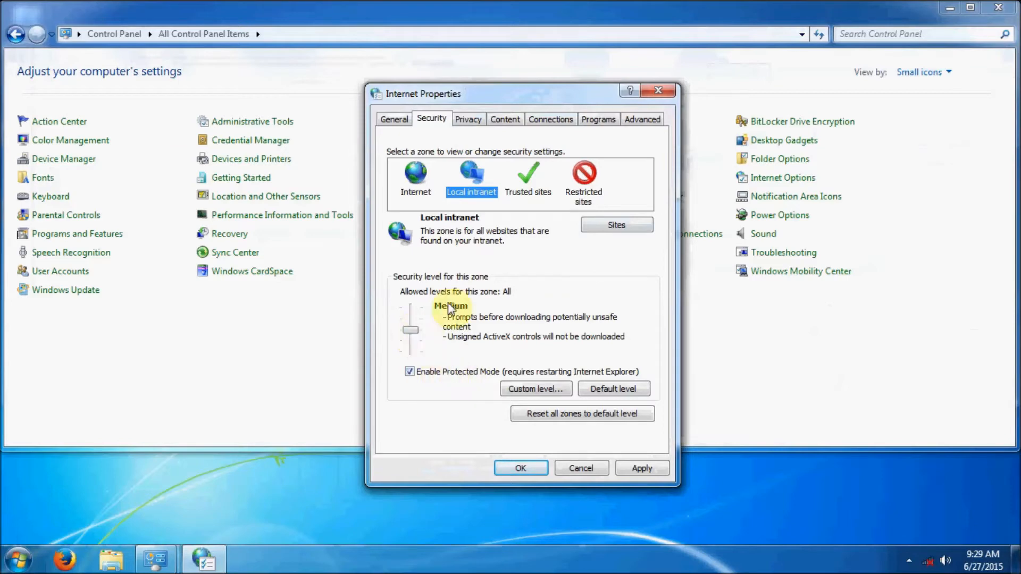
pyautogui.click(524, 178)
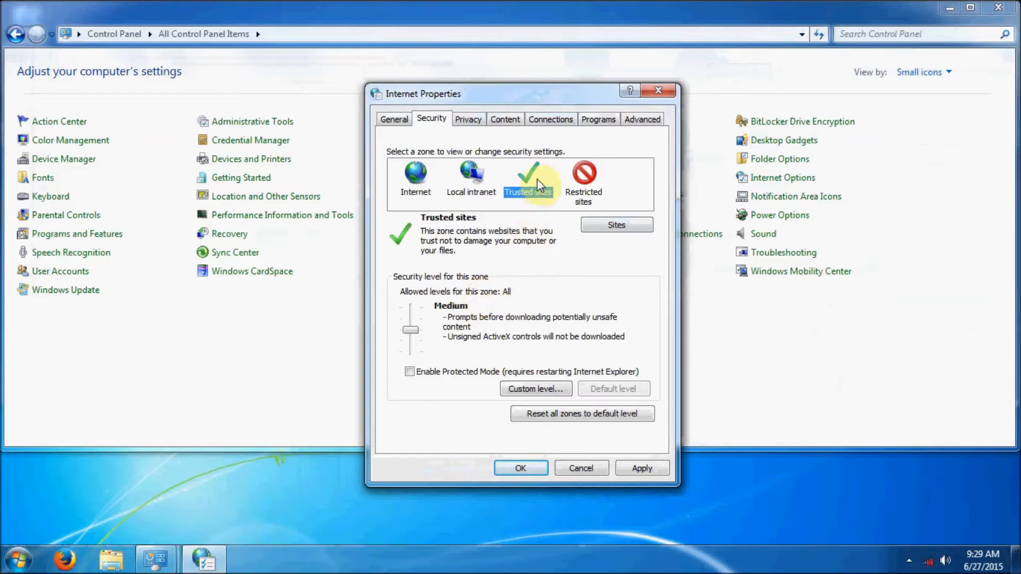
pyautogui.click(585, 178)
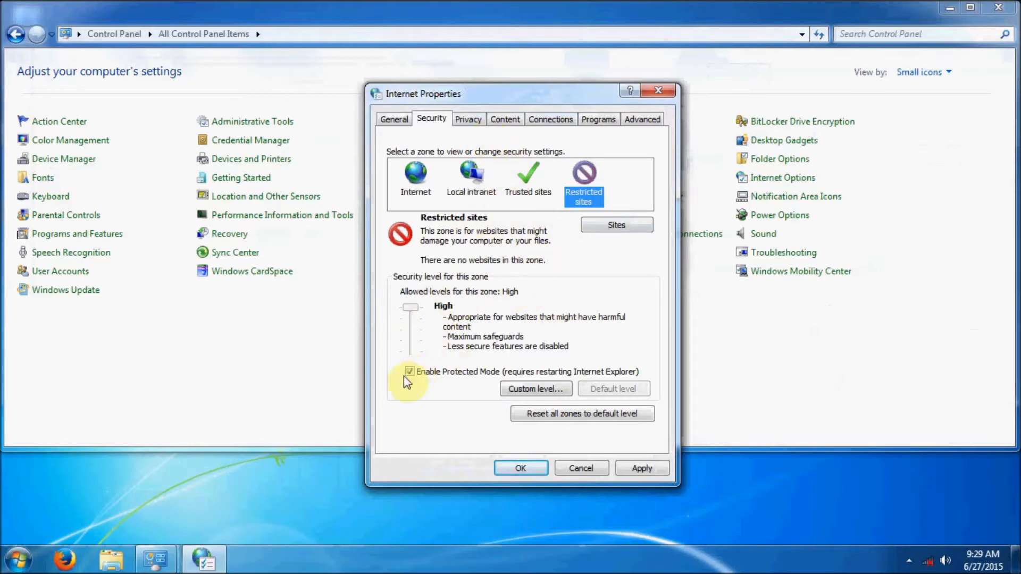
# - Try the Block All Cookies privacy setting for the Internet zone, and settle on Medium High
pyautogui.click(467, 119)
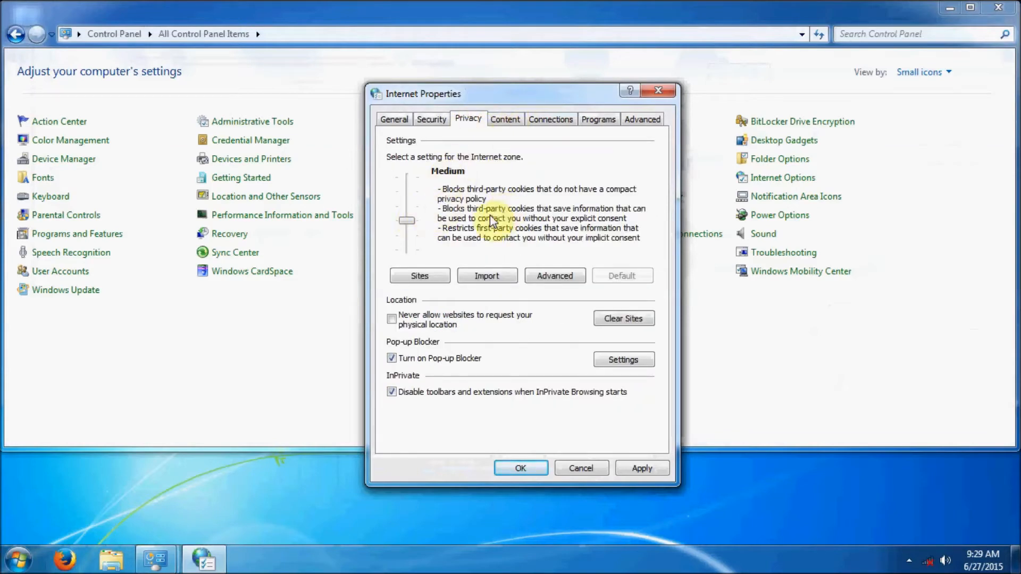
pyautogui.moveTo(414, 221); pyautogui.dragTo(412, 179)
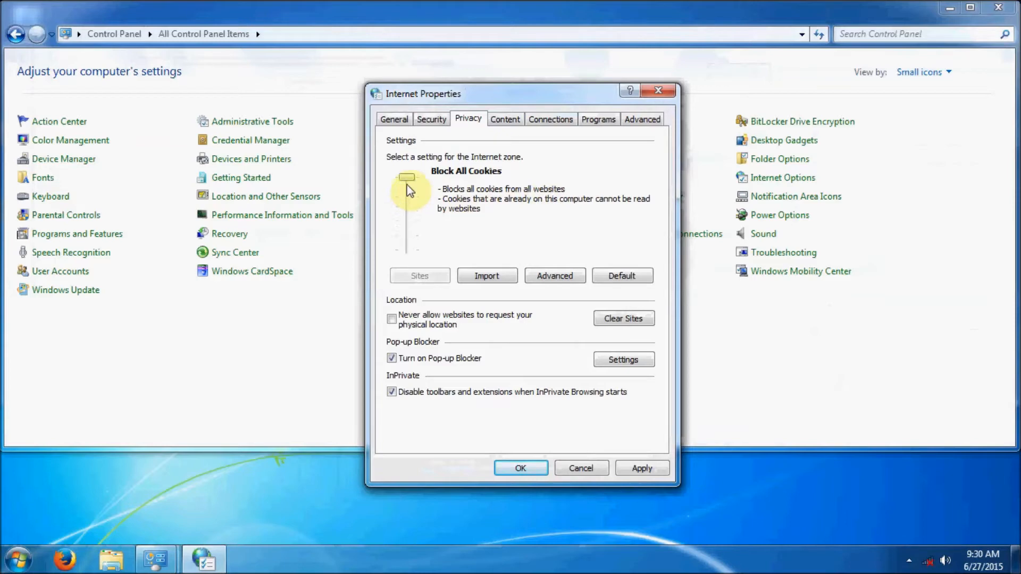
pyautogui.moveTo(408, 180); pyautogui.dragTo(413, 206)
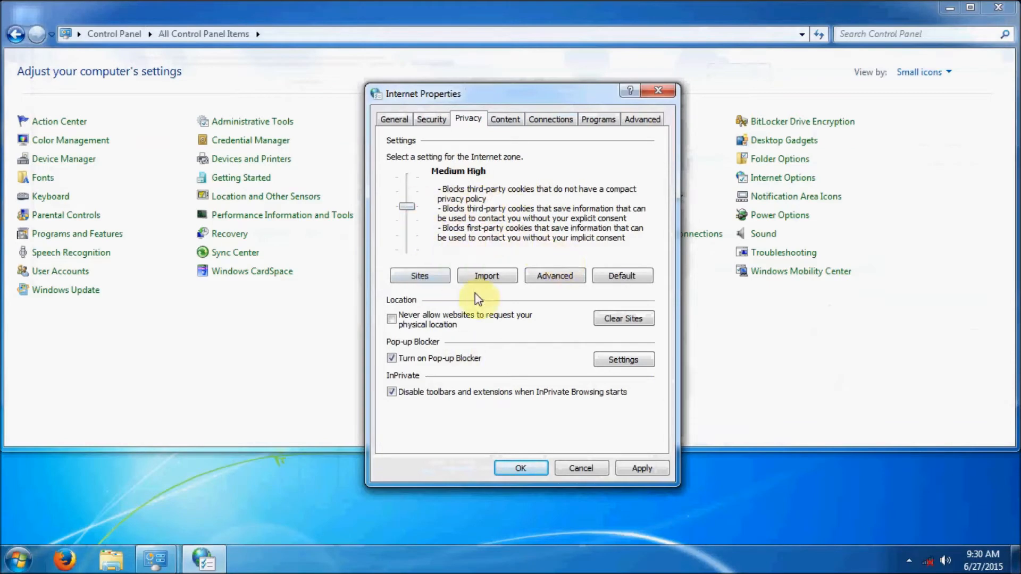
# - Examine the update schedule and advanced options for Feeds and Web Slices, and leave them without changes
pyautogui.click(513, 118)
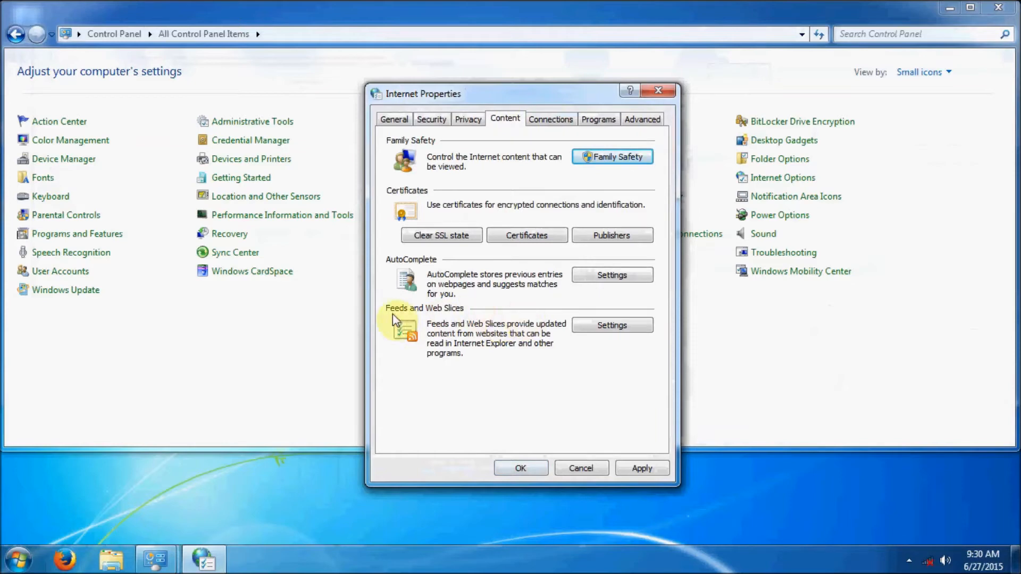
pyautogui.click(607, 326)
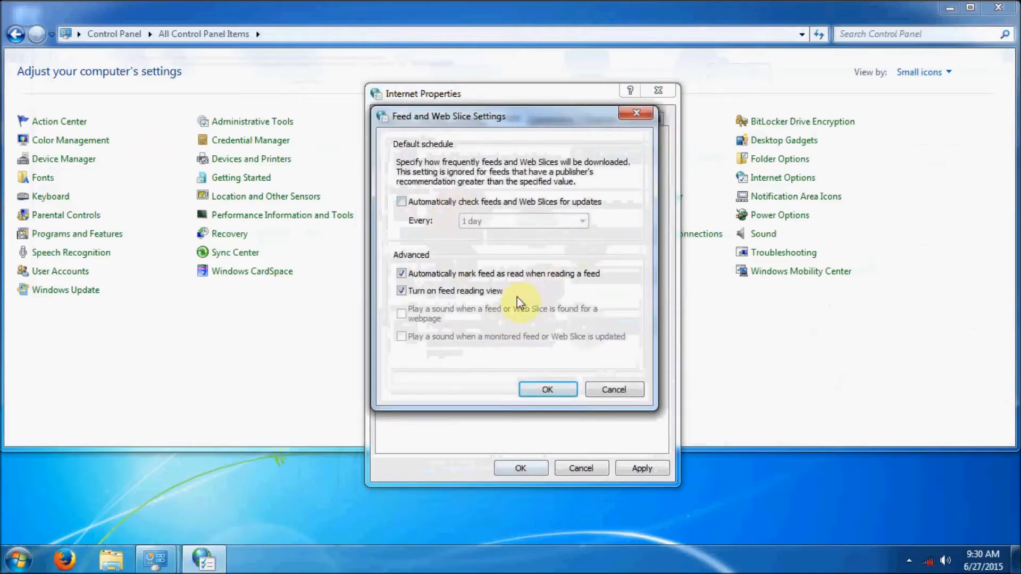
pyautogui.click(612, 391)
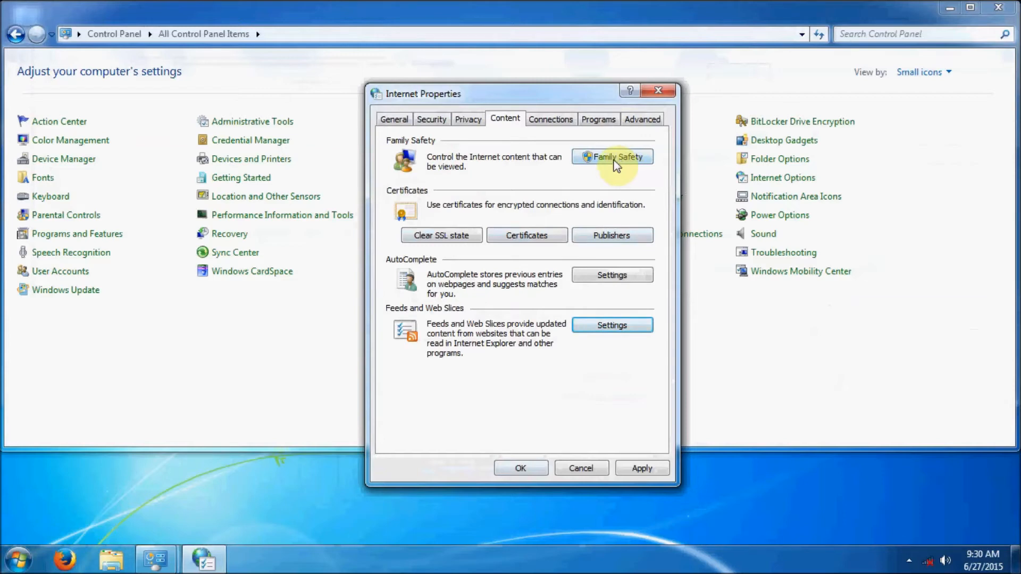
# - Examine the connection options and the automatic configuration and proxy server options in the LAN settings, without changing them
pyautogui.click(535, 117)
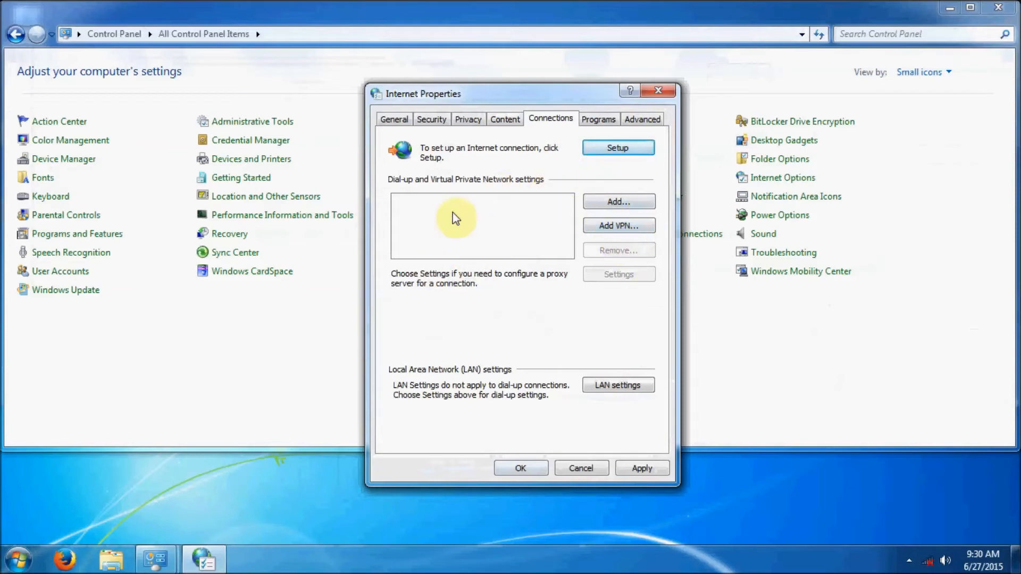
pyautogui.click(611, 387)
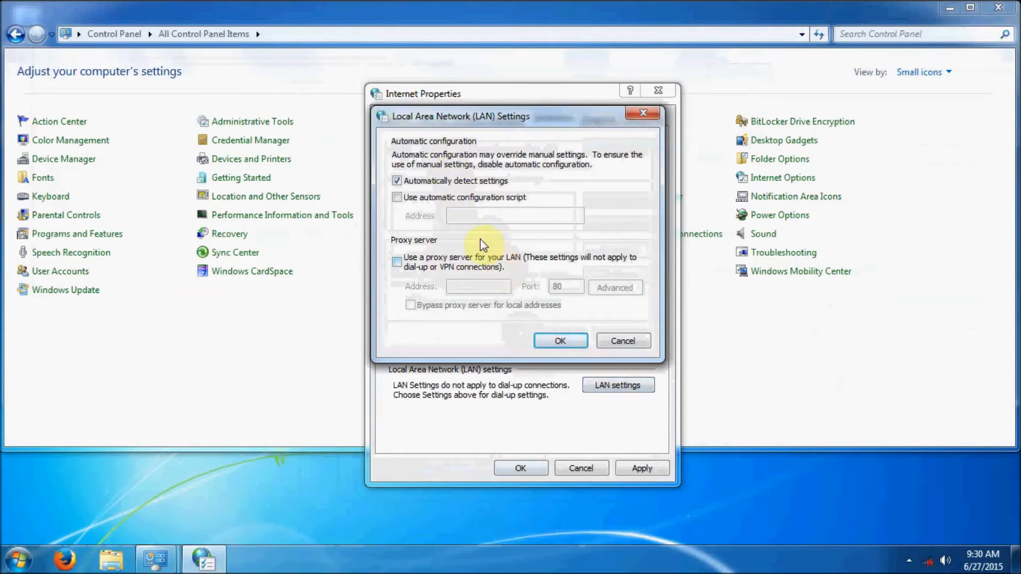
pyautogui.click(641, 341)
# - Turn off the notification about Internet Explorer not being the default web browser
pyautogui.click(613, 120)
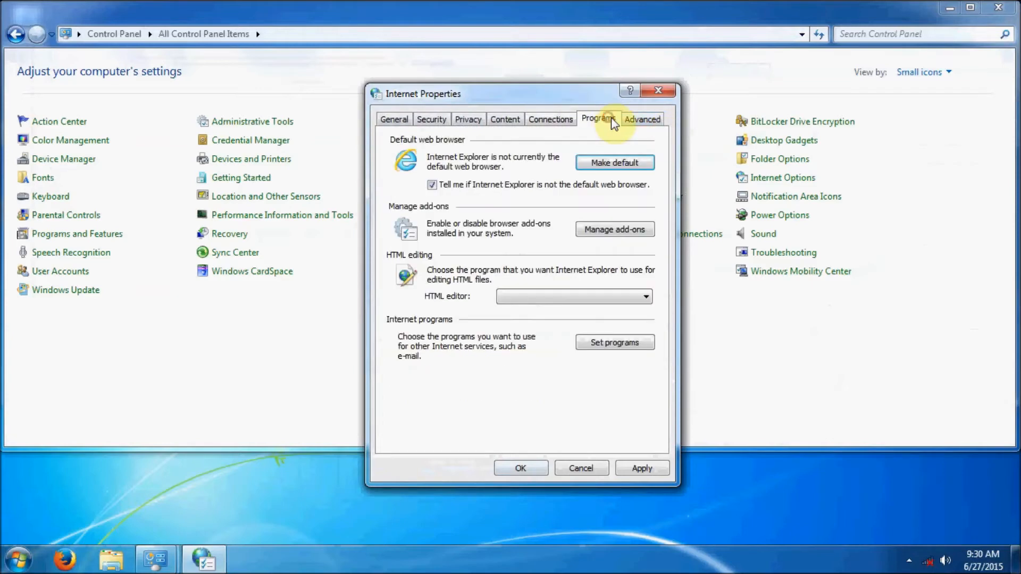
pyautogui.click(448, 190)
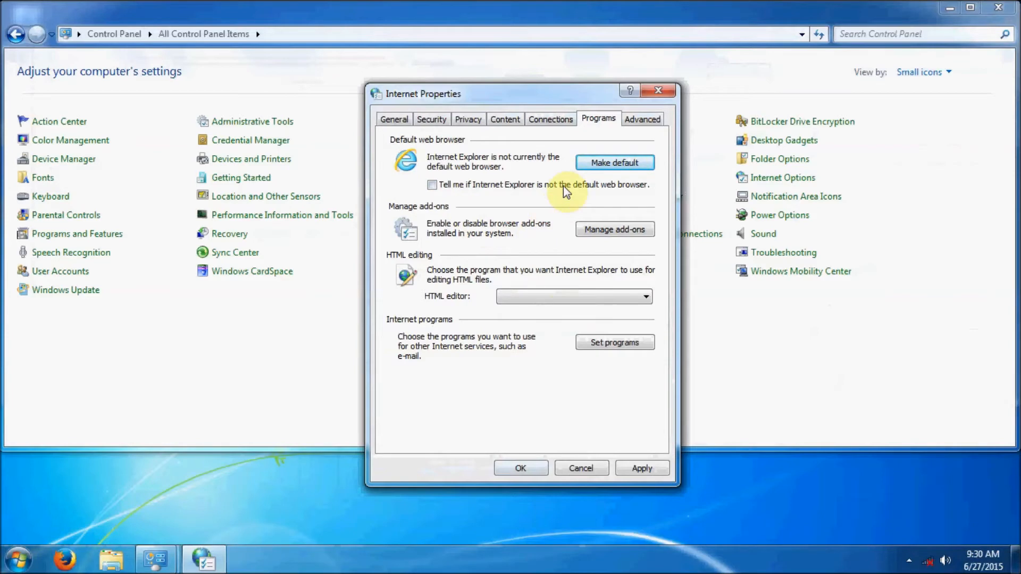
# - Enable "Do not save encrypted pages to disk" and emptying Temporary Internet Files when the browser is closed, and apply the Internet Properties changes
pyautogui.click(639, 119)
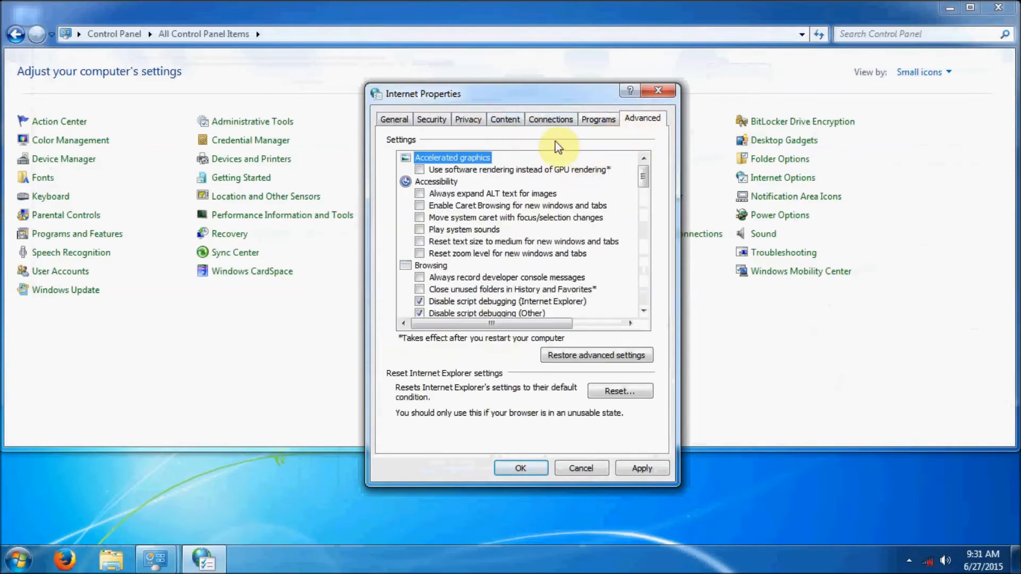
pyautogui.moveTo(648, 181); pyautogui.dragTo(655, 274)
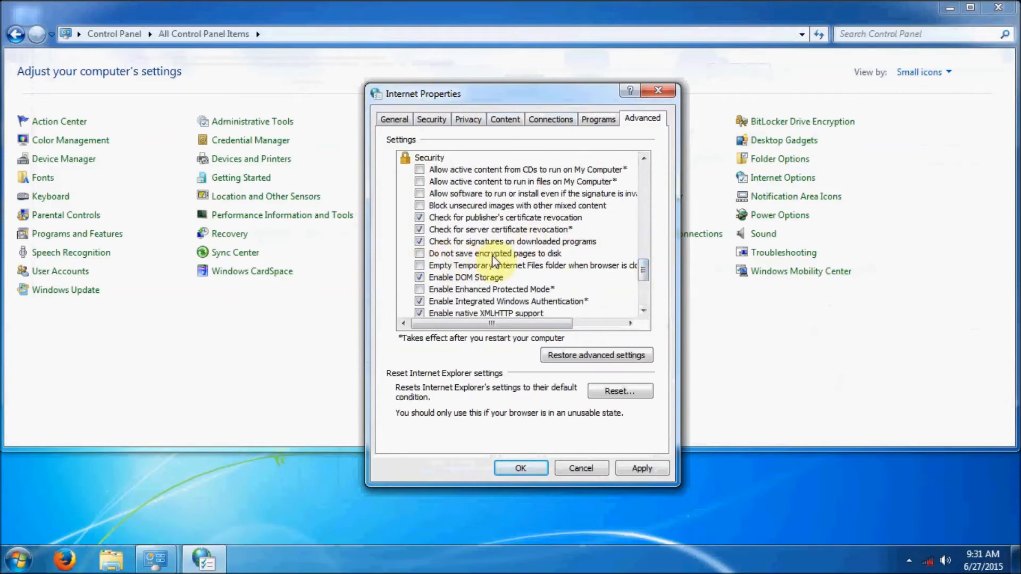
pyautogui.click(420, 254)
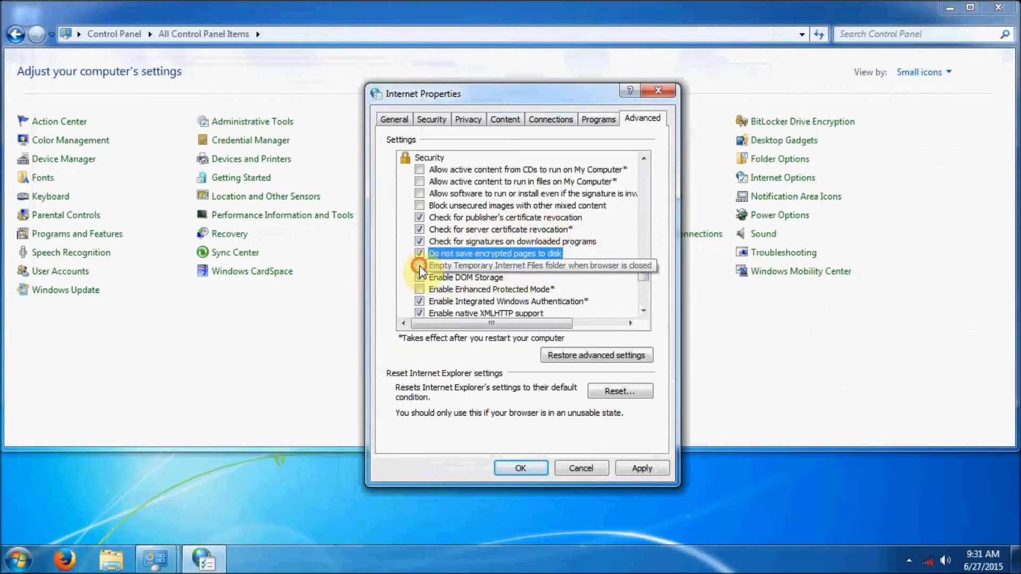
pyautogui.click(420, 265)
pyautogui.click(420, 277)
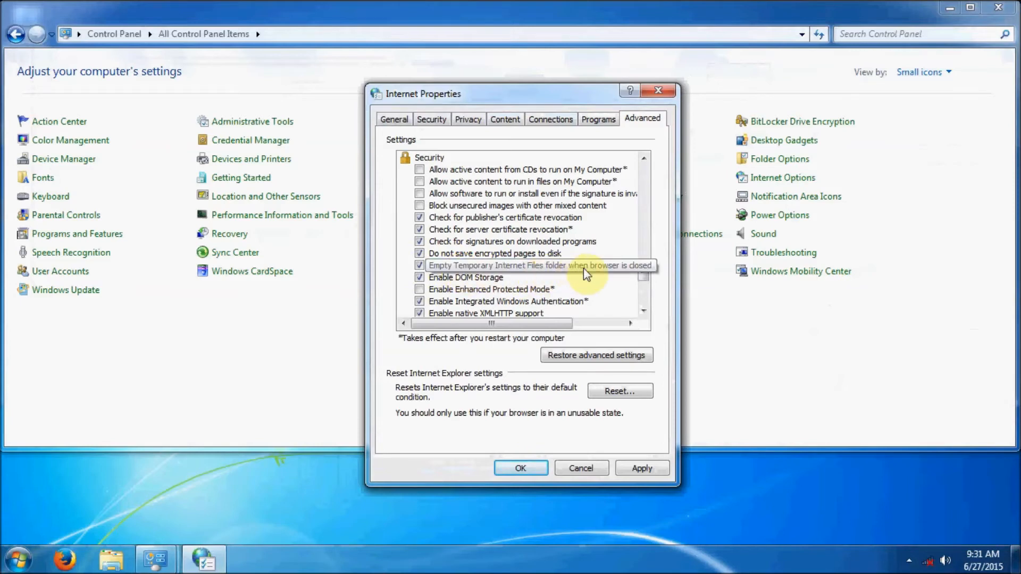
pyautogui.click(618, 270)
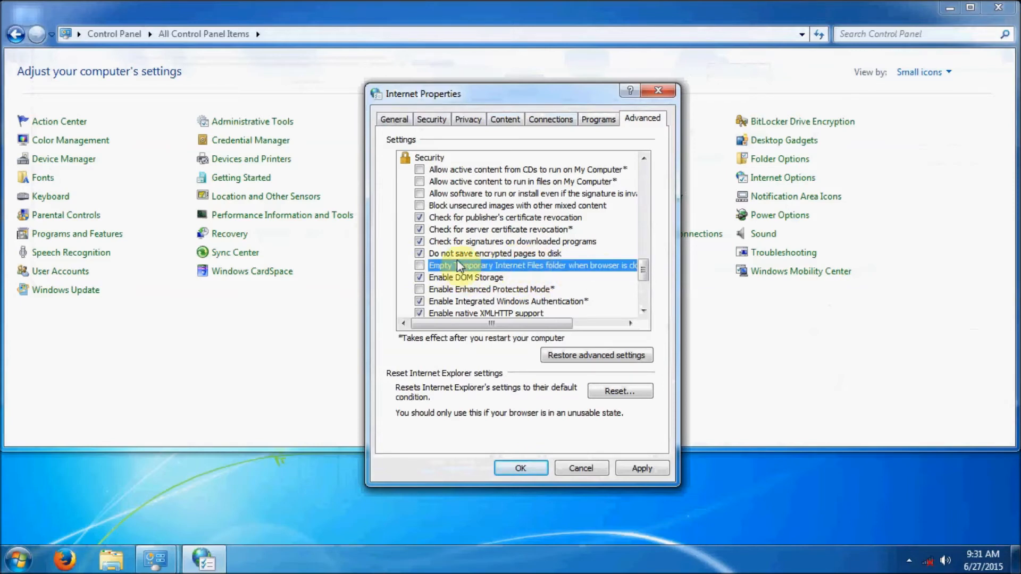
pyautogui.click(423, 265)
pyautogui.click(643, 467)
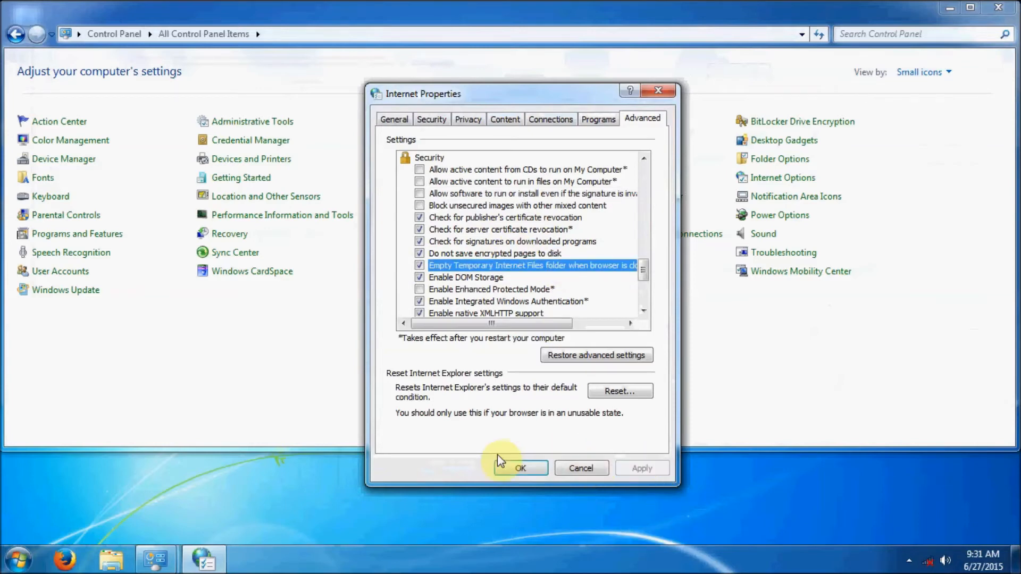
pyautogui.click(521, 468)
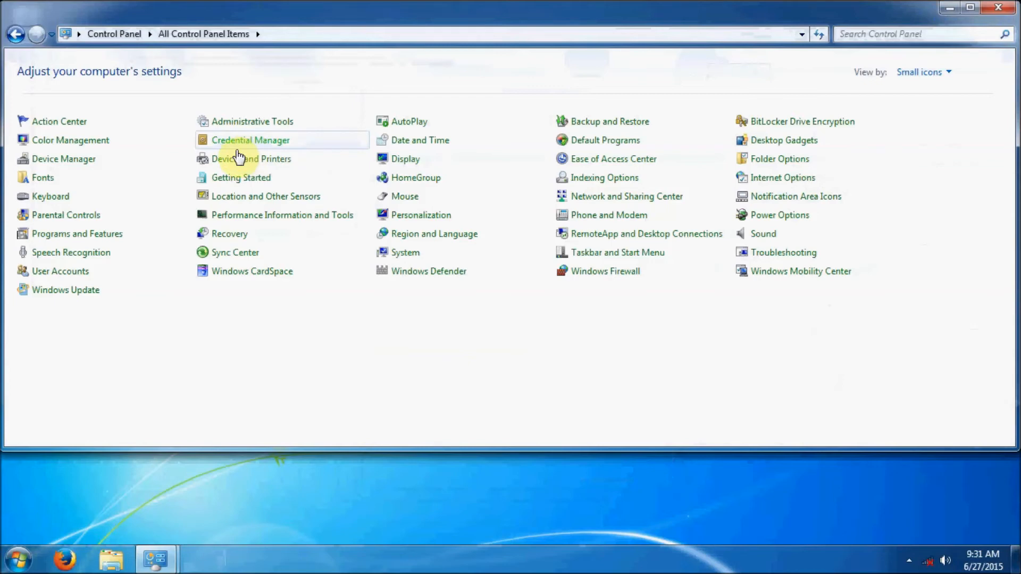
# - Set the User Account Control level to Always notify from the User Accounts settings and confirm the change
pyautogui.click(64, 269)
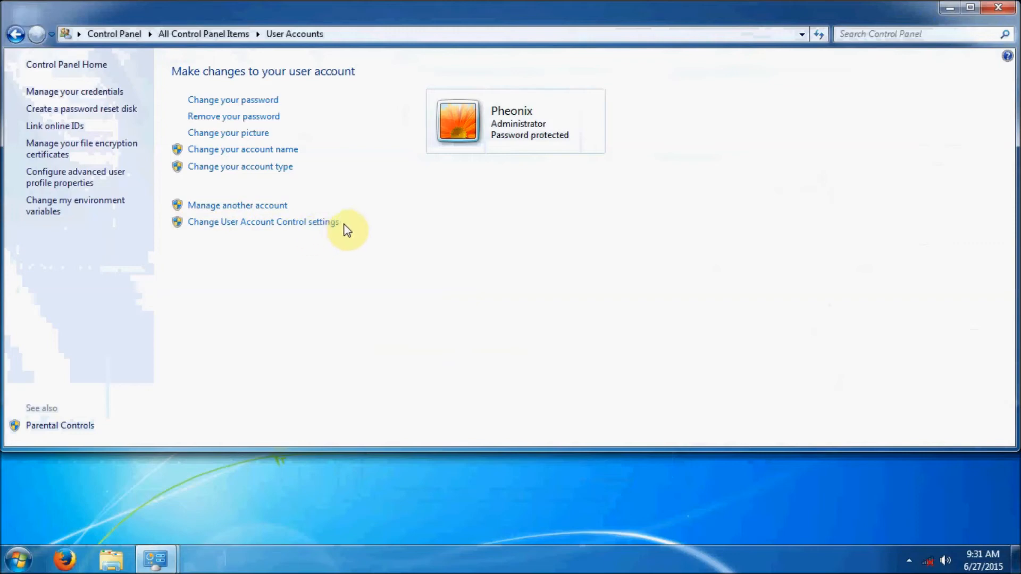
pyautogui.click(267, 223)
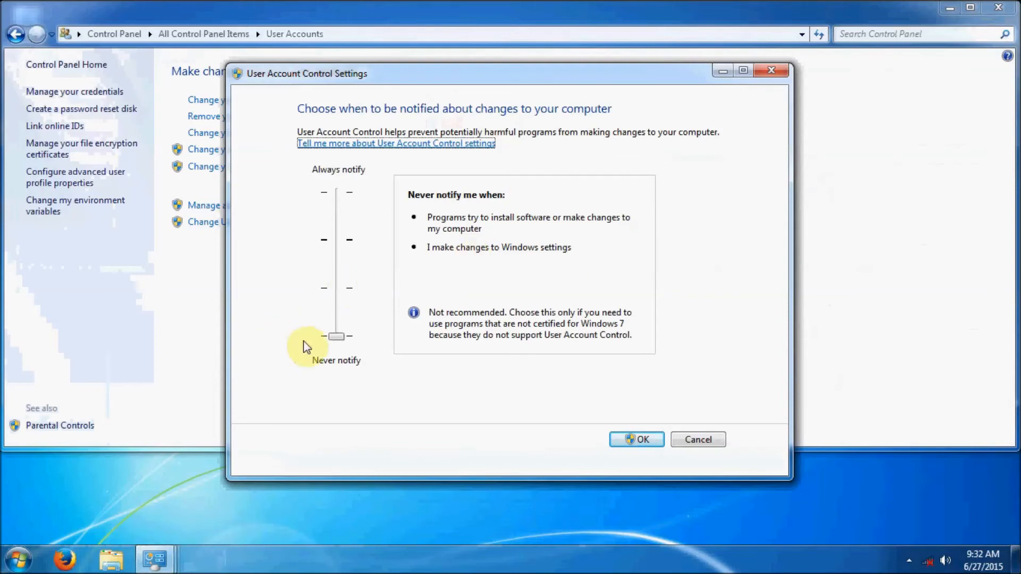
pyautogui.moveTo(336, 338); pyautogui.dragTo(344, 292)
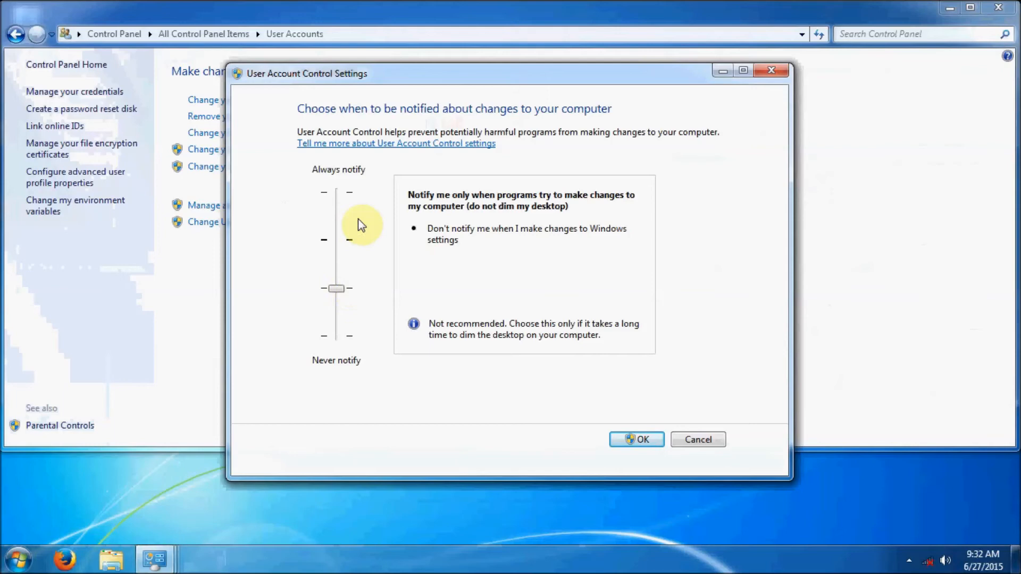
pyautogui.moveTo(337, 287); pyautogui.dragTo(345, 192)
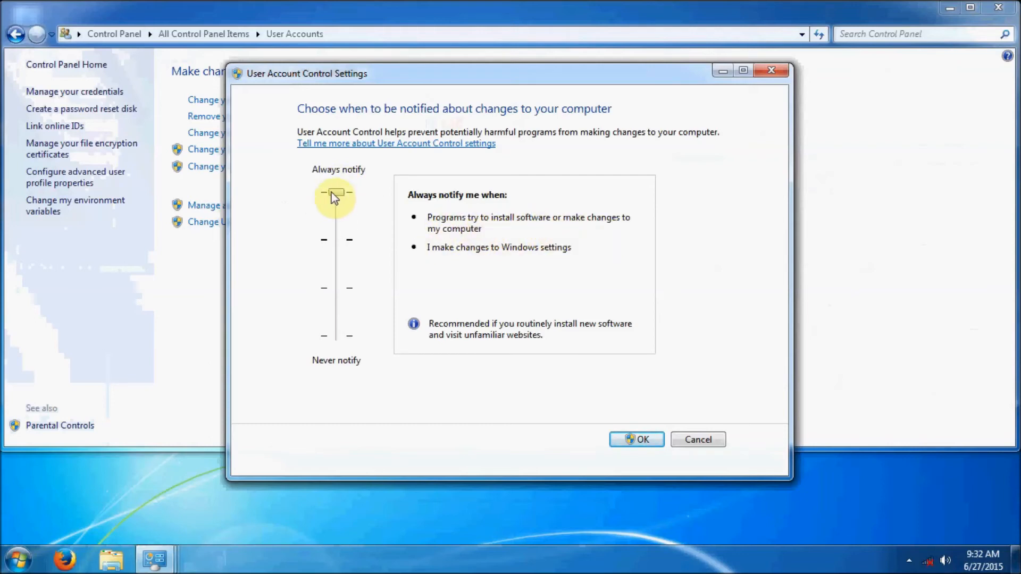
pyautogui.click(635, 440)
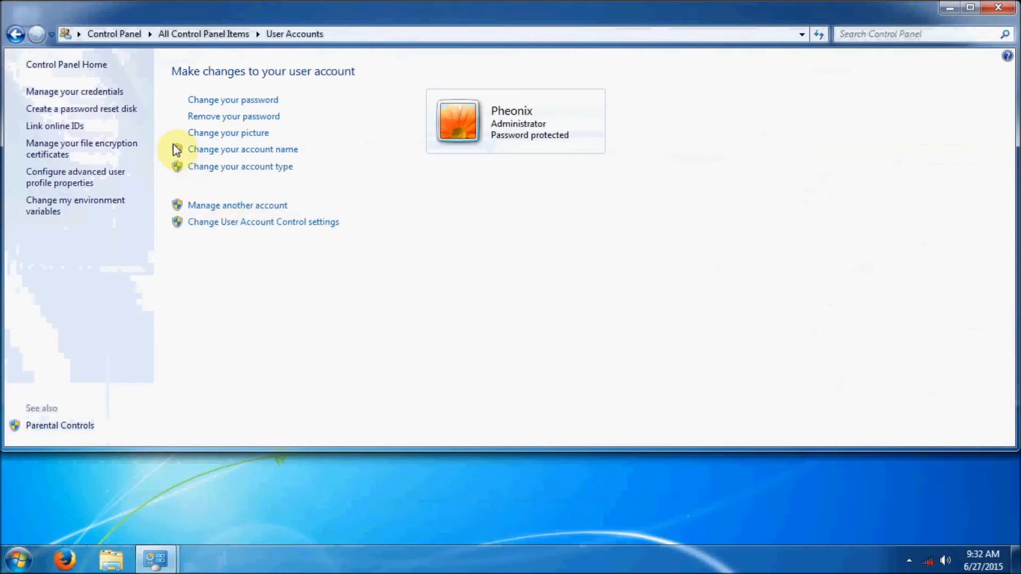
# - Reopen the User Account Control settings to check the notification level, and minimize their window
pyautogui.click(266, 227)
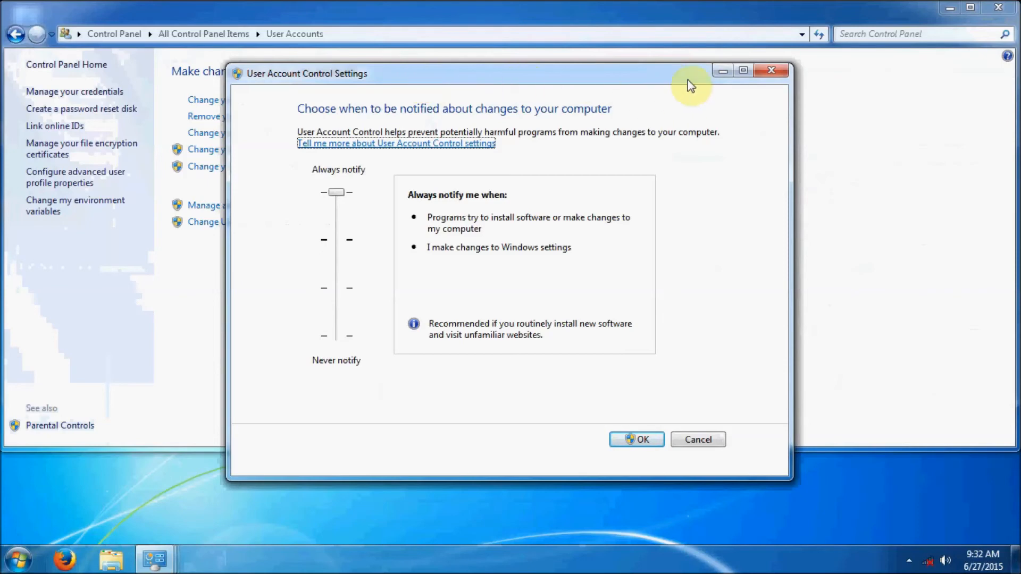
pyautogui.click(721, 70)
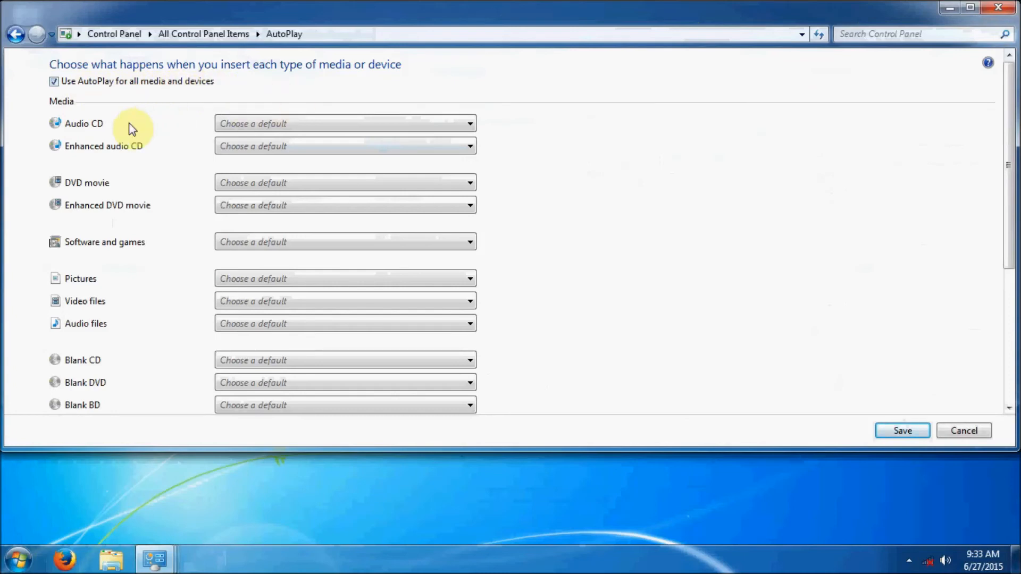
# - Examine the AutoPlay default actions available for Pictures and Audio CD, leaving both without a chosen default
pyautogui.click(254, 274)
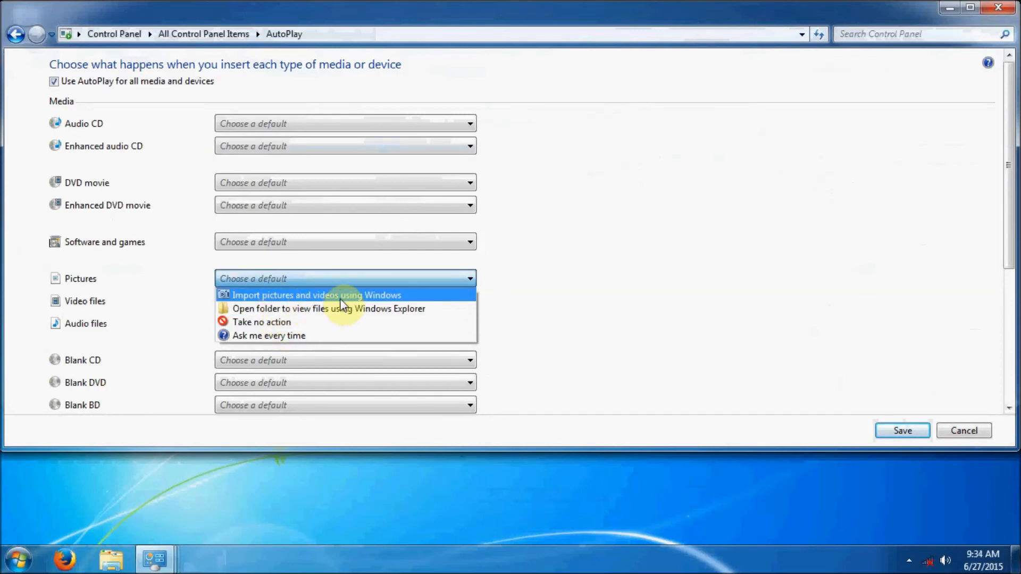
pyautogui.click(706, 312)
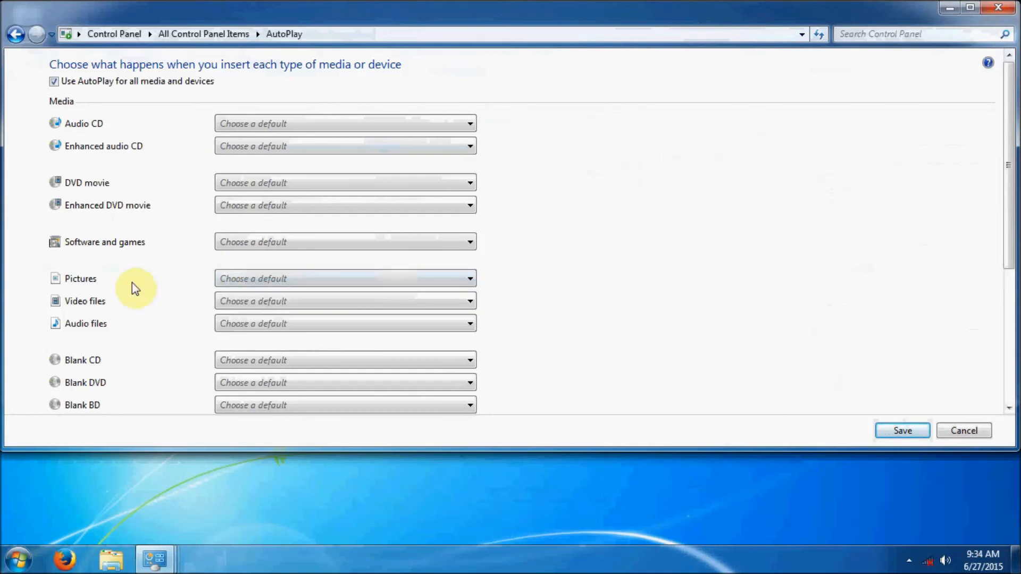
pyautogui.click(312, 125)
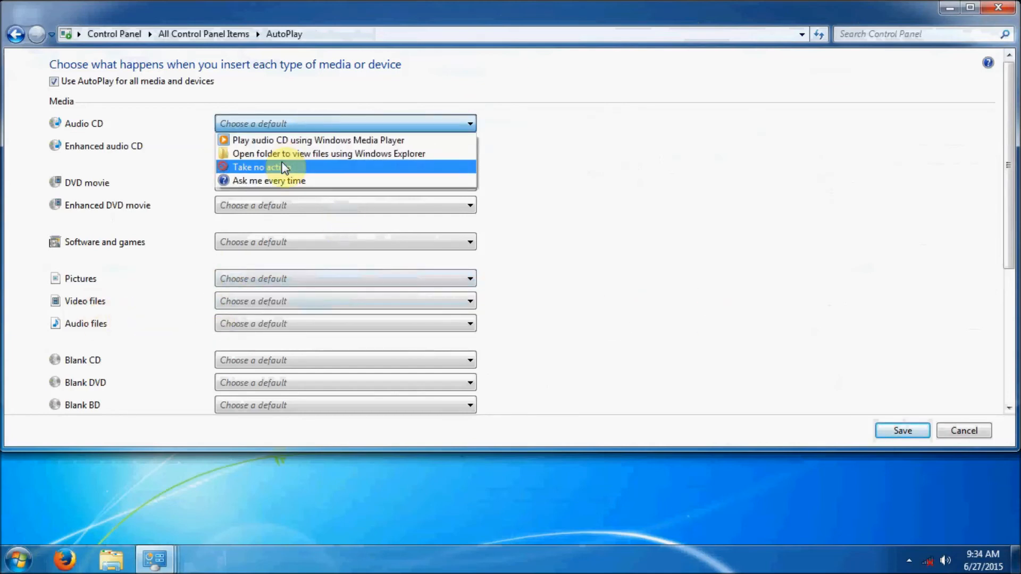
pyautogui.click(741, 264)
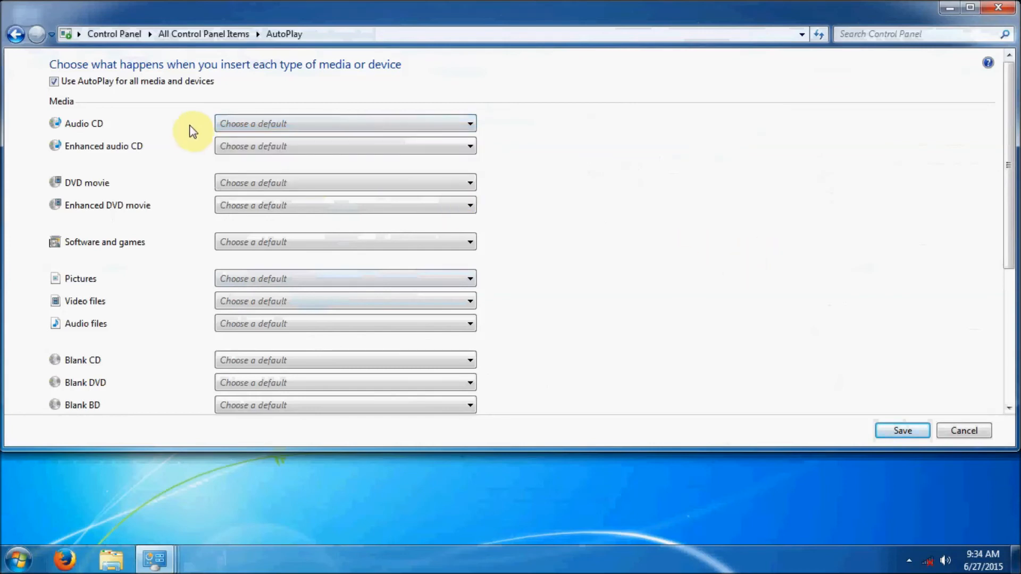
# - Try the Play audio CD using Windows Media Player and Ask me every time defaults for Audio CD, and discard the AutoPlay changes
pyautogui.scroll(4, 676, 242)
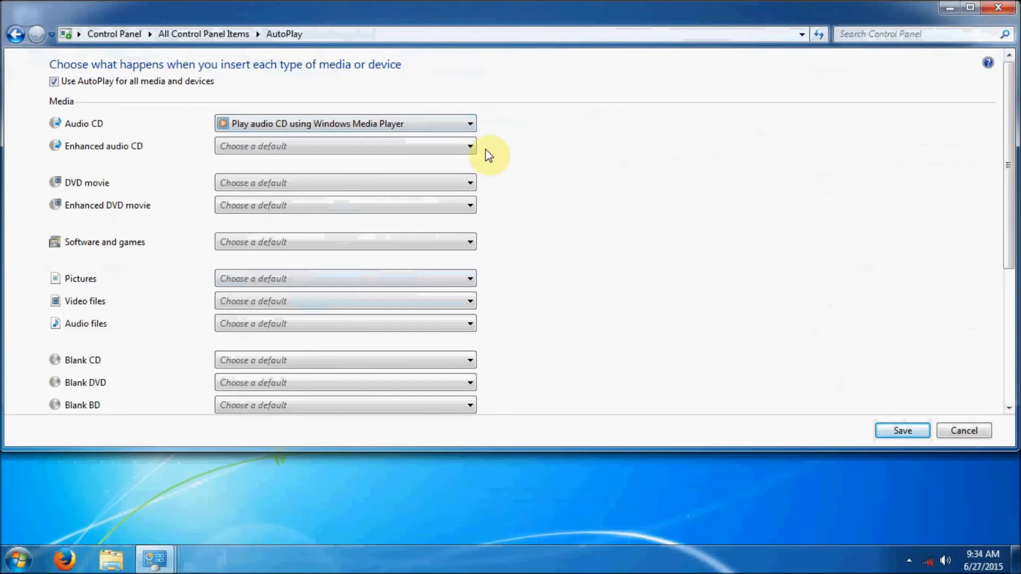
pyautogui.click(459, 125)
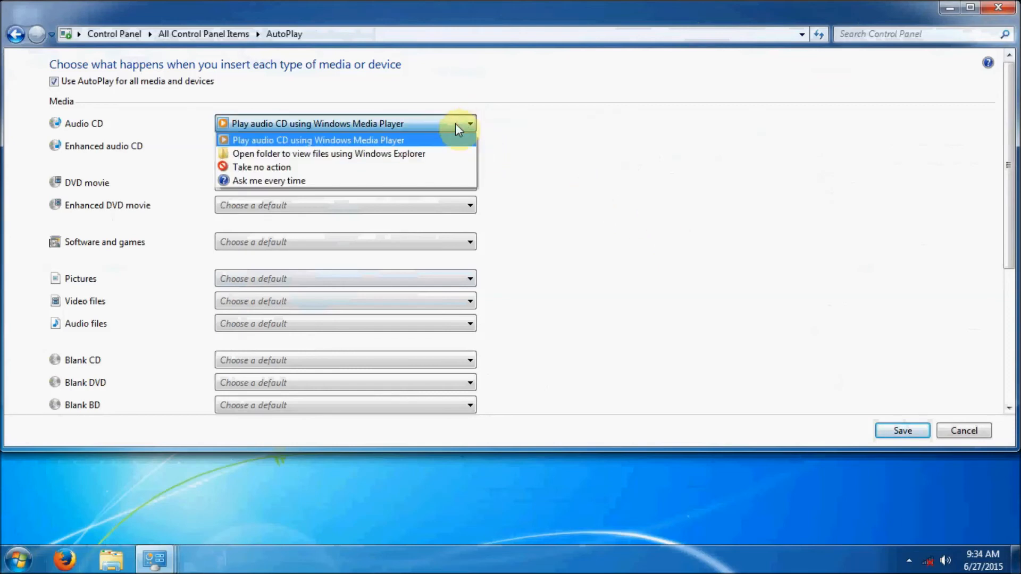
pyautogui.click(399, 181)
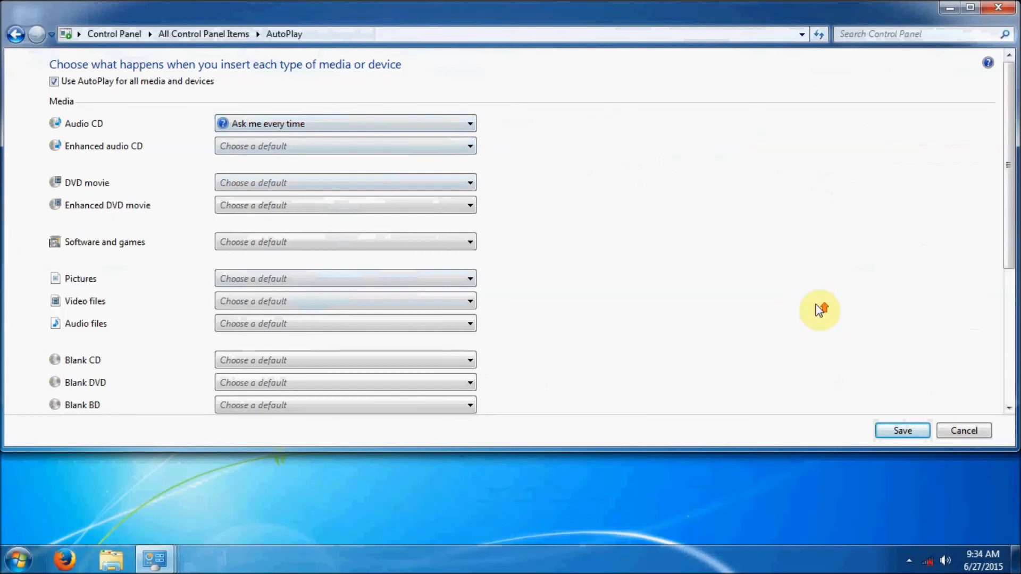
pyautogui.scroll(1, 816, 308)
pyautogui.scroll(-1, 817, 312)
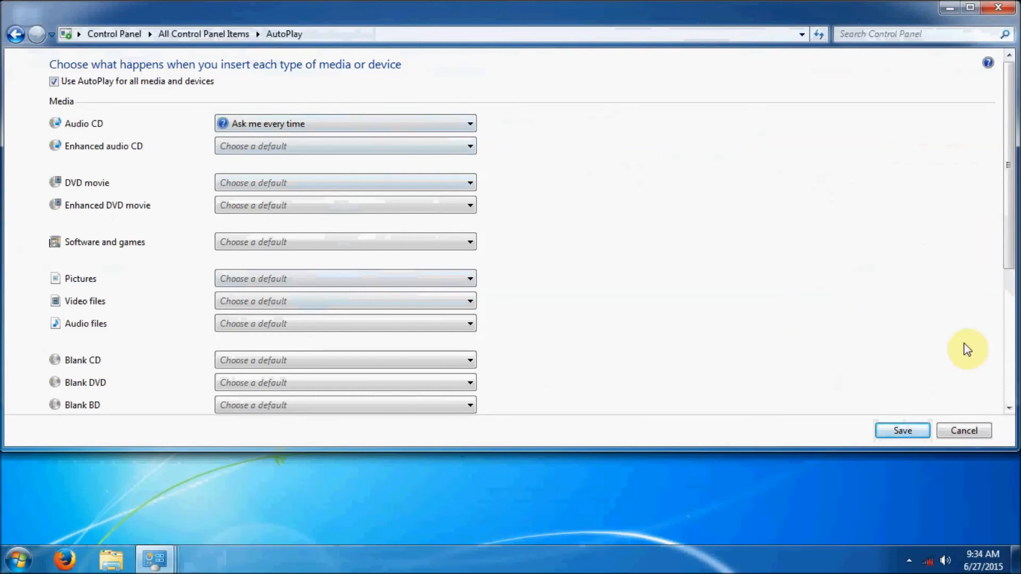
pyautogui.click(962, 432)
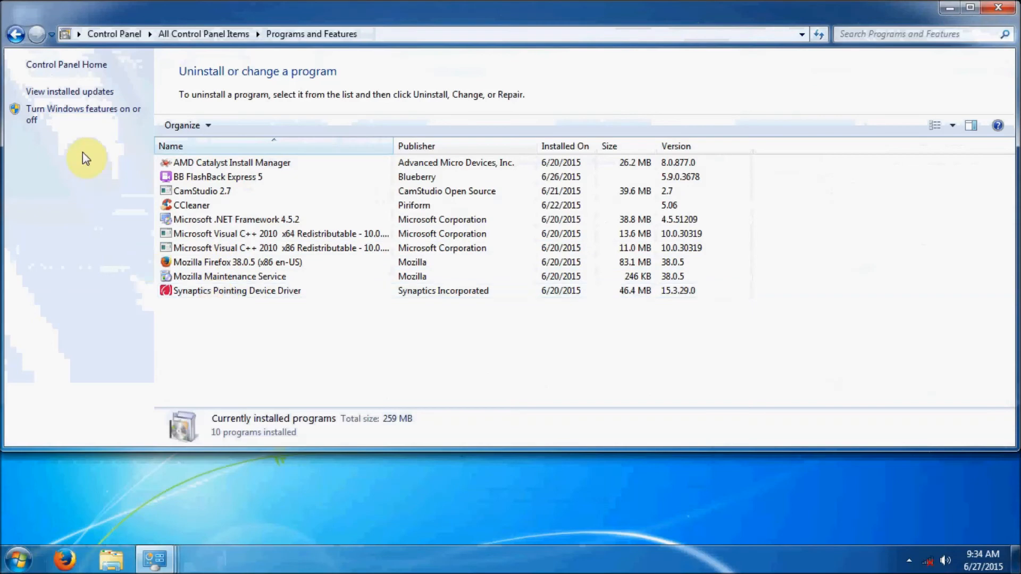
# - Turn to the Windows Features list, select Indexing Service, and postpone the restart for the applied feature changes
pyautogui.click(61, 113)
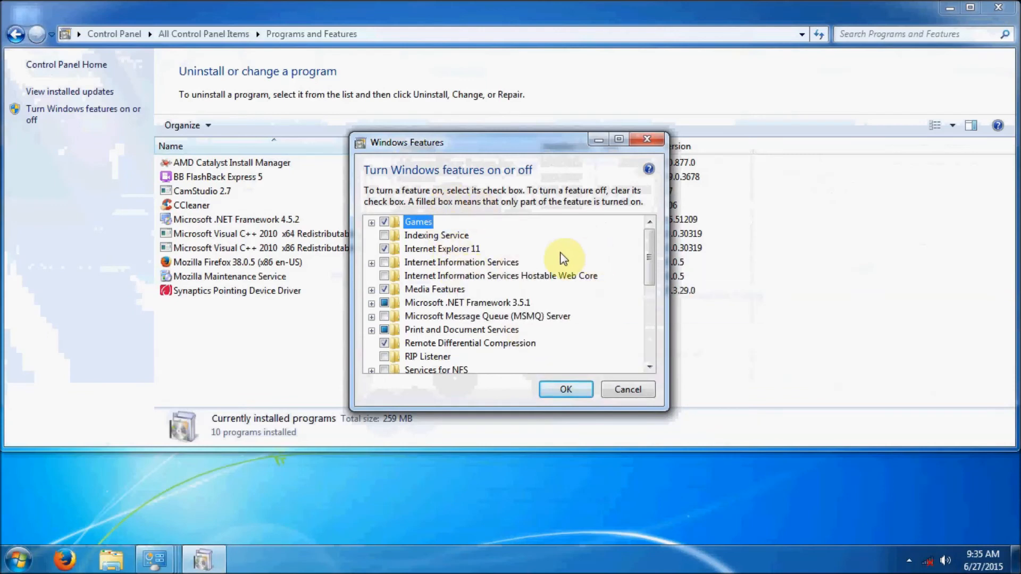
pyautogui.click(435, 239)
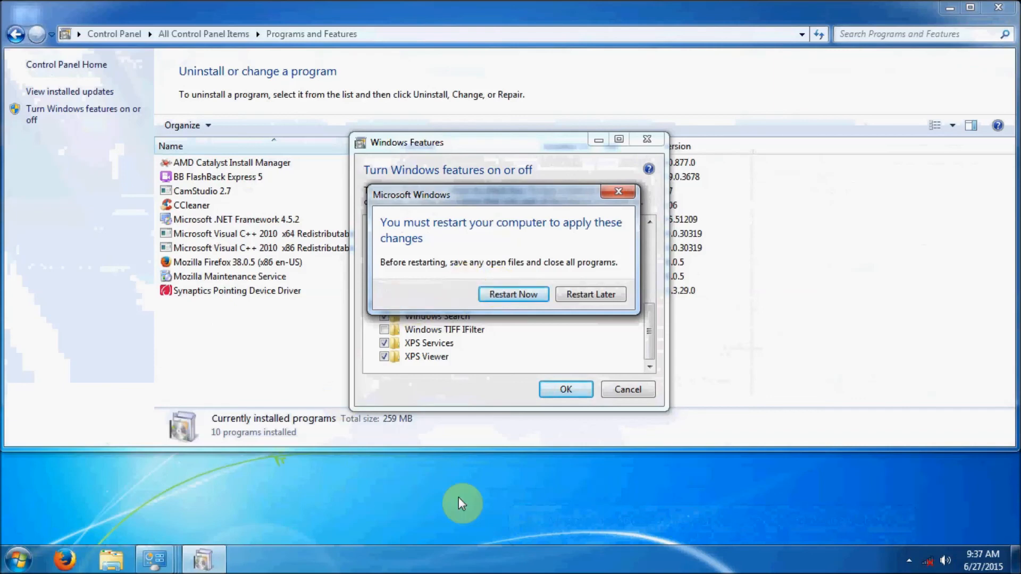
pyautogui.click(591, 295)
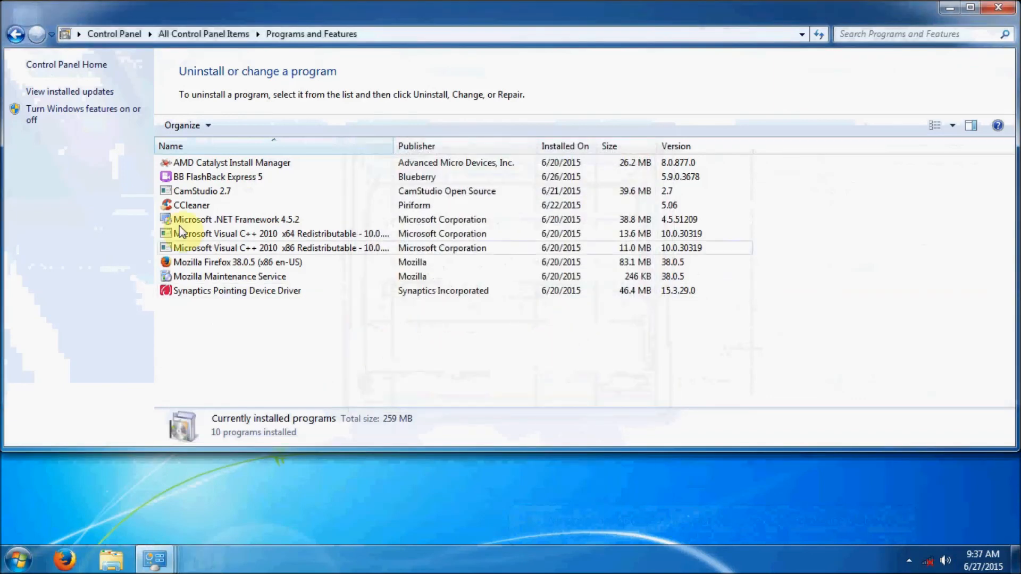
# - Return to the main Control Panel page and display all items as small icons
pyautogui.click(125, 33)
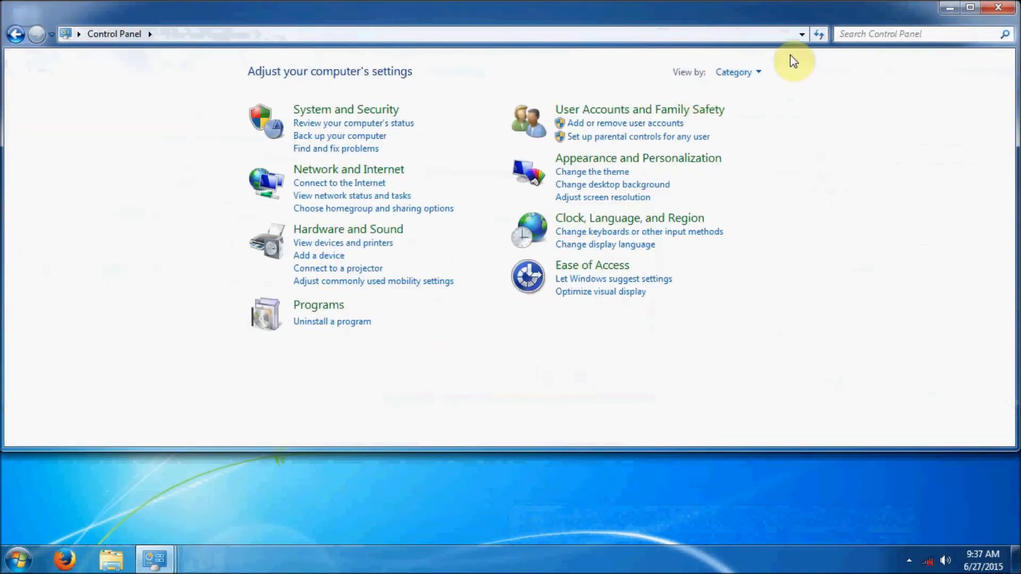
pyautogui.click(755, 72)
pyautogui.click(755, 130)
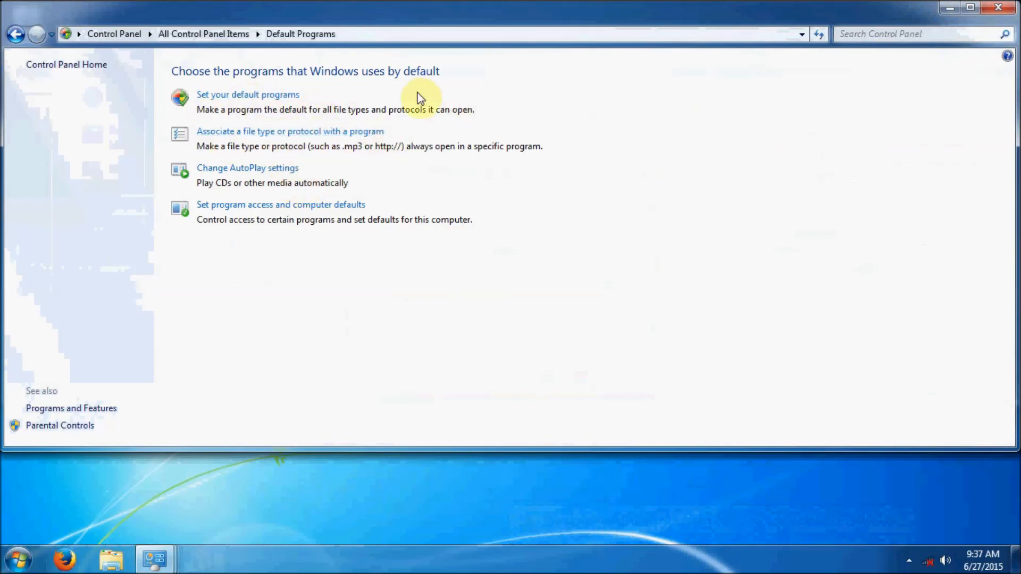
# - Examine the default program entries from Windows Media Player up to Firefox in Set Default Programs, and close Control Panel
pyautogui.click(231, 94)
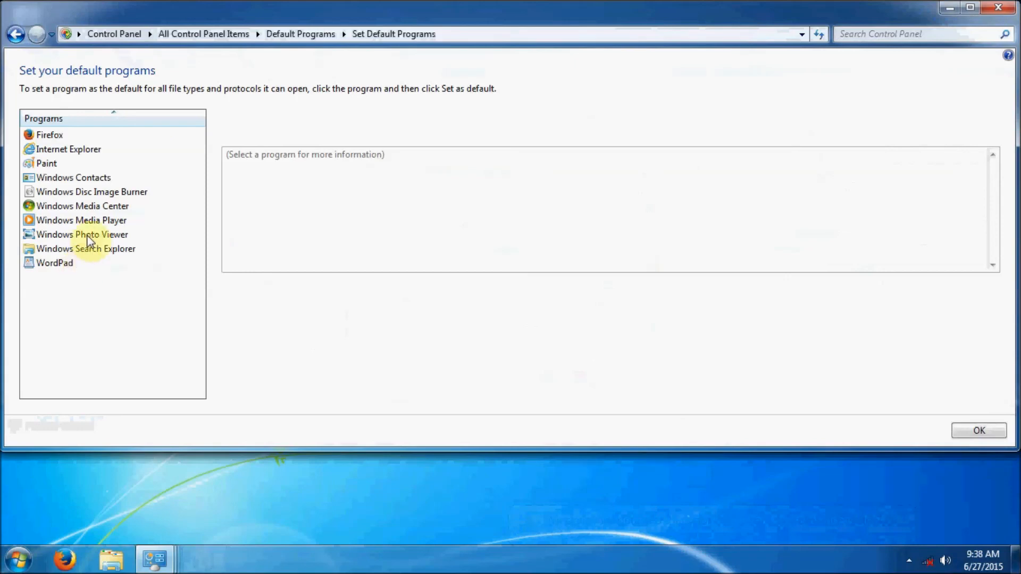
pyautogui.click(79, 221)
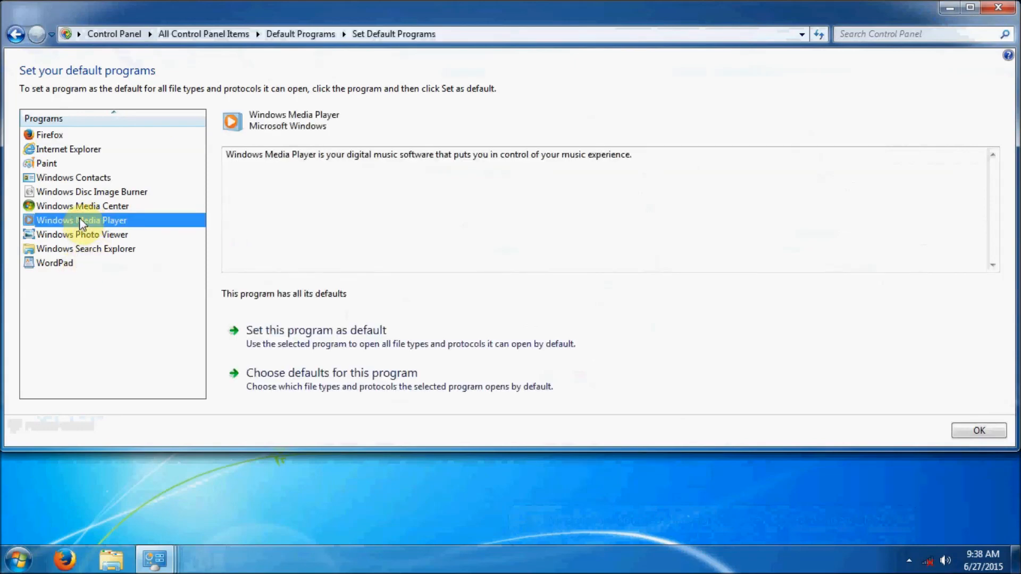
pyautogui.click(82, 205)
pyautogui.click(86, 193)
pyautogui.click(74, 178)
pyautogui.click(63, 165)
pyautogui.click(94, 150)
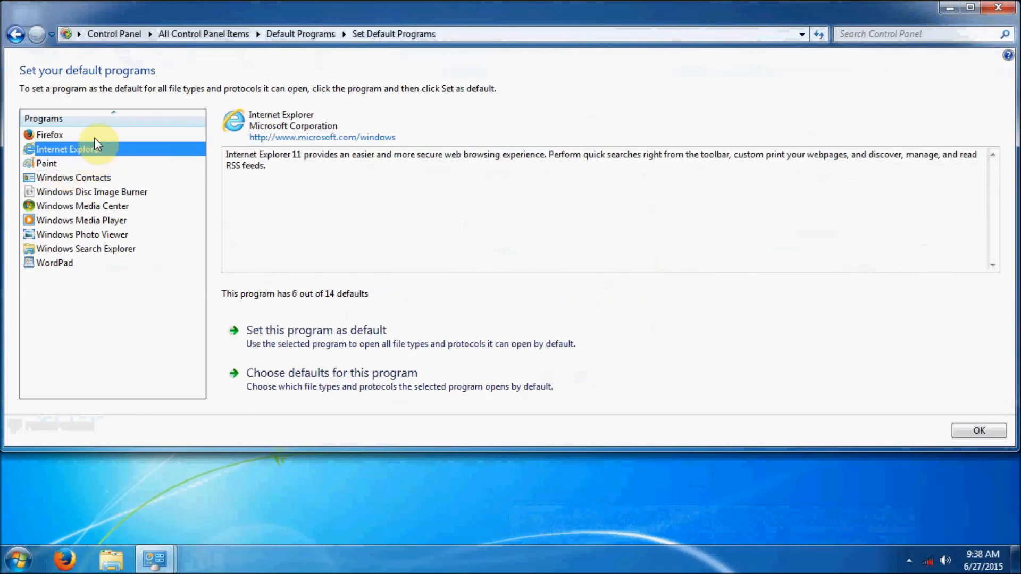
pyautogui.click(95, 136)
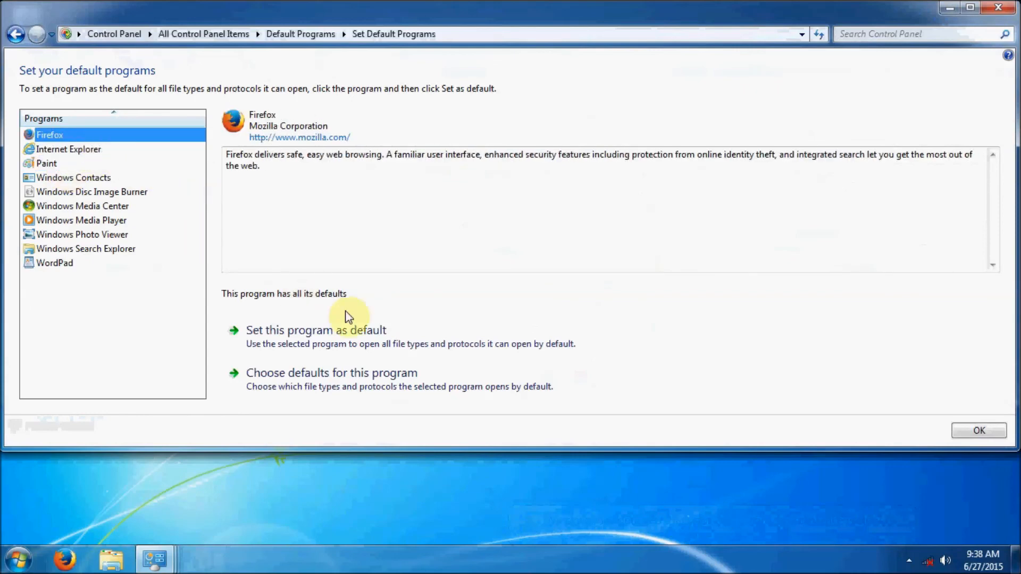
pyautogui.click(19, 36)
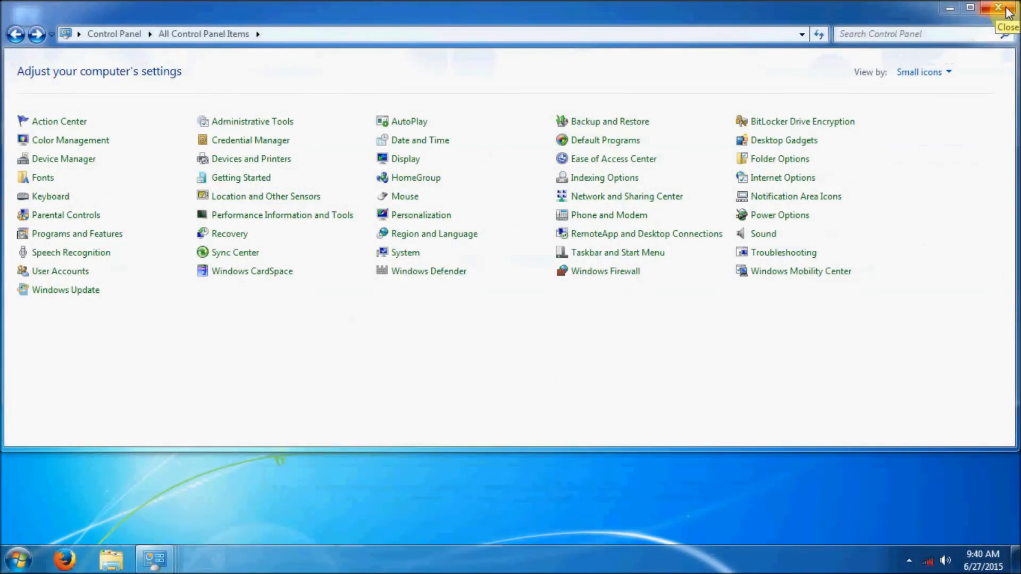
pyautogui.click(1006, 9)
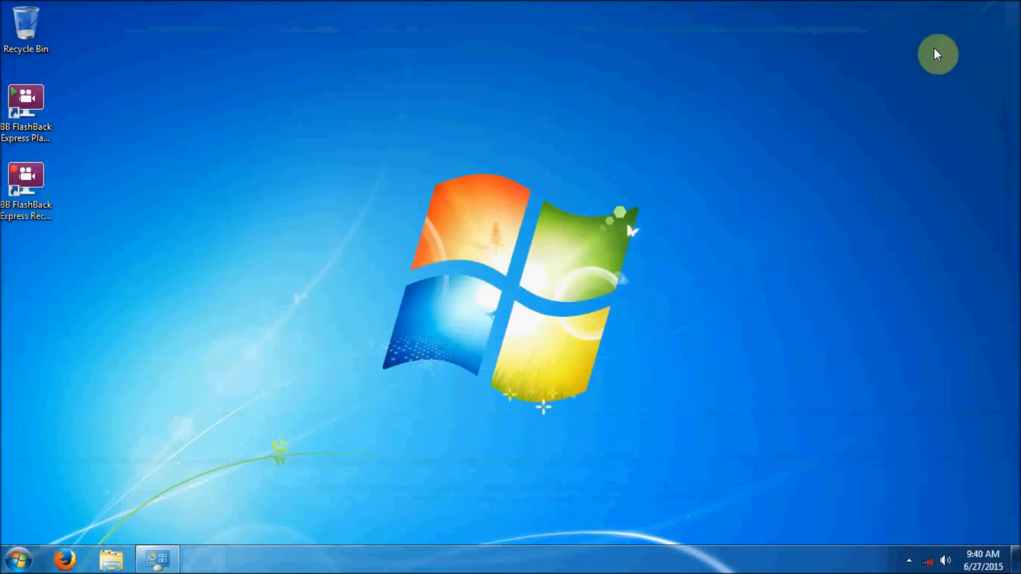